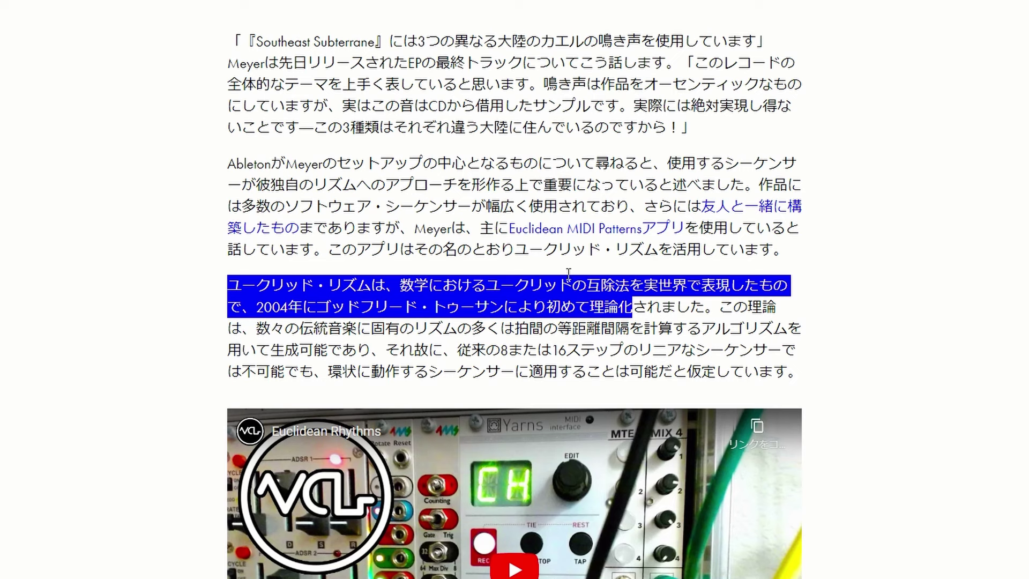
- Read the article's paragraph on Euclidean rhythms and the Euclidean algorithm, including the section around the embedded video
{"action": "left_click_drag", "start_coordinate": [486, 287], "coordinate": [628, 290]}
{"action": "left_click_drag", "start_coordinate": [493, 290], "coordinate": [634, 292]}
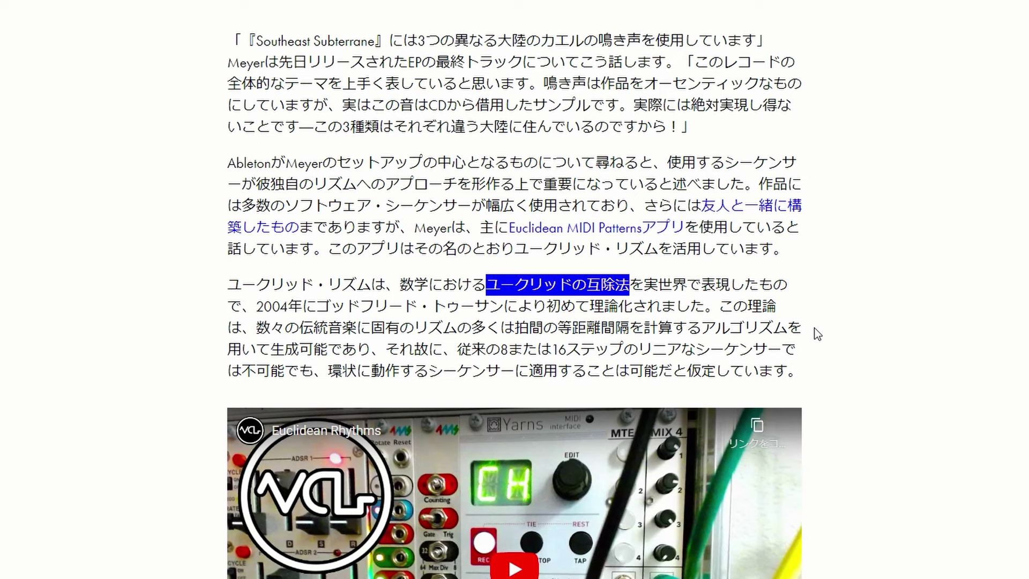
{"action": "scroll", "coordinate": [817, 333], "scroll_direction": "down", "scroll_amount": 4}
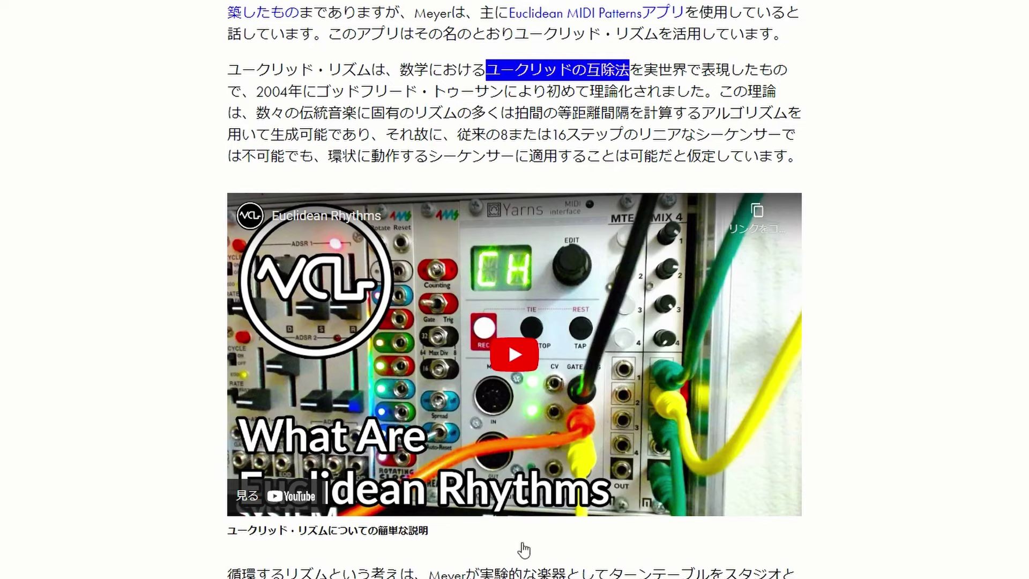
{"action": "scroll", "coordinate": [552, 560], "scroll_direction": "down", "scroll_amount": 2}
{"action": "scroll", "coordinate": [555, 563], "scroll_direction": "down", "scroll_amount": 2}
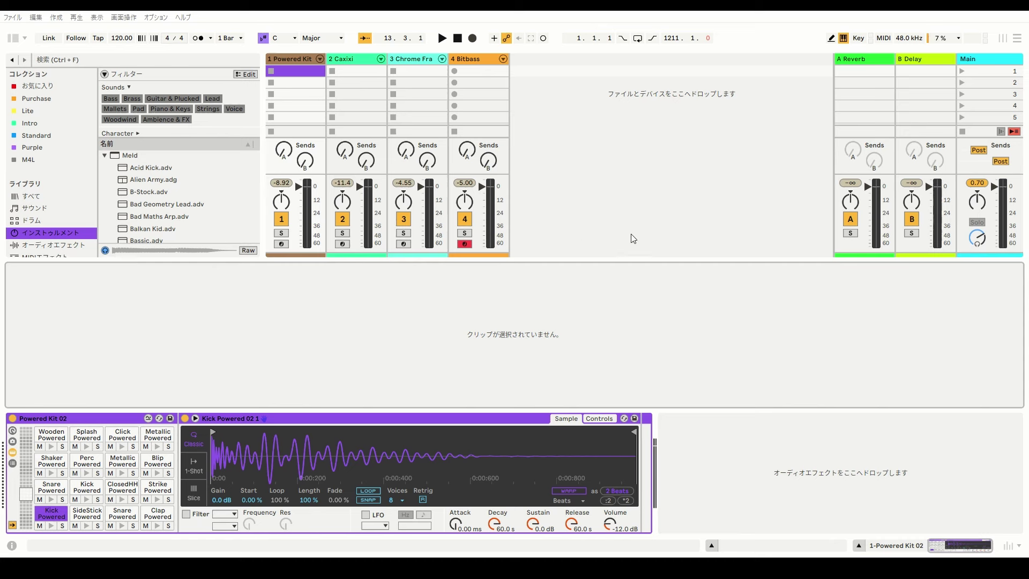
- Switch to Ableton Live and audition the two Kick pads and the Metallic pad in the Powered Kit track's drum rack
{"action": "left_click", "coordinate": [302, 57]}
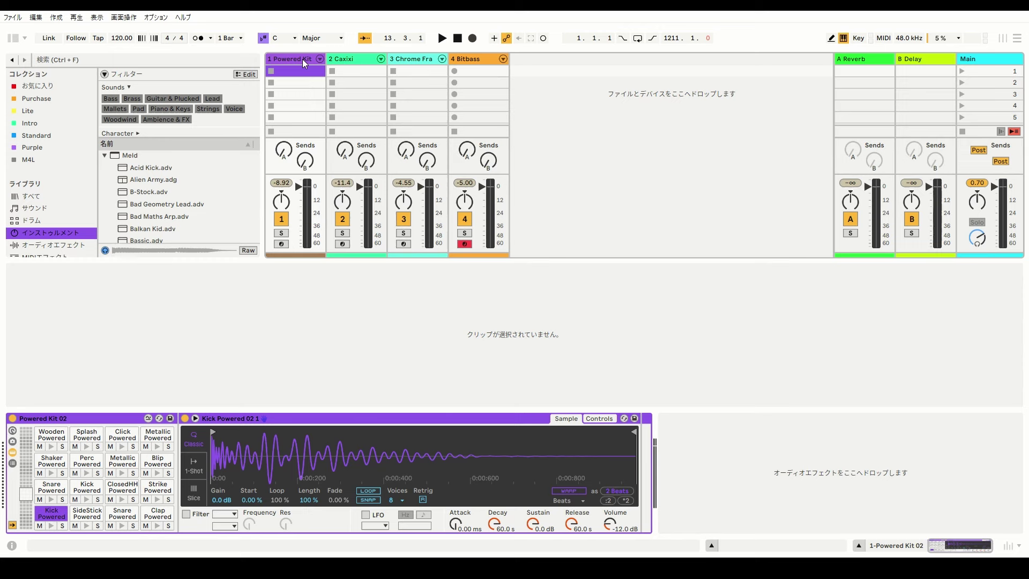
{"action": "left_click", "coordinate": [51, 526]}
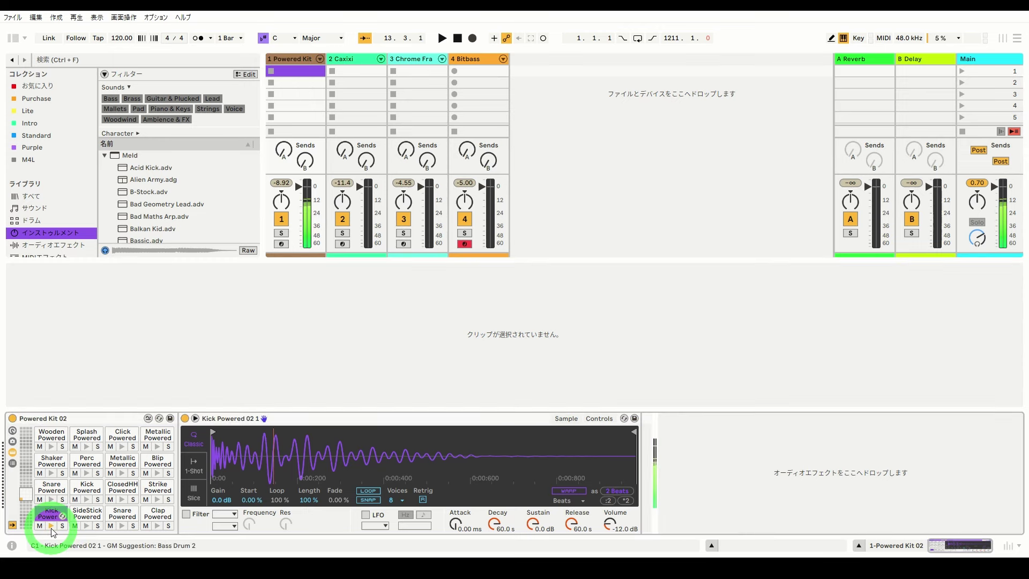
{"action": "left_click", "coordinate": [87, 500]}
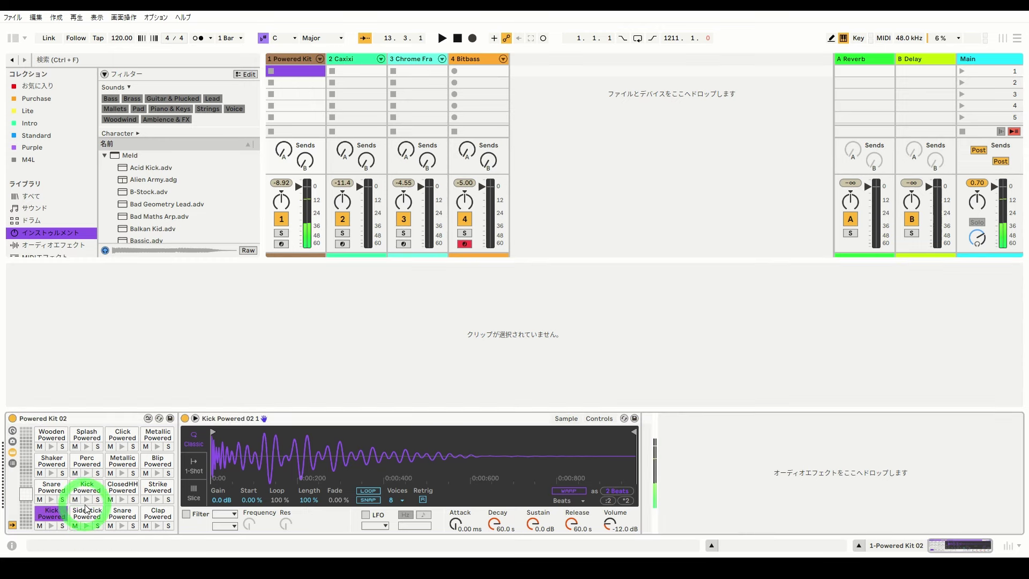
{"action": "left_click", "coordinate": [122, 474]}
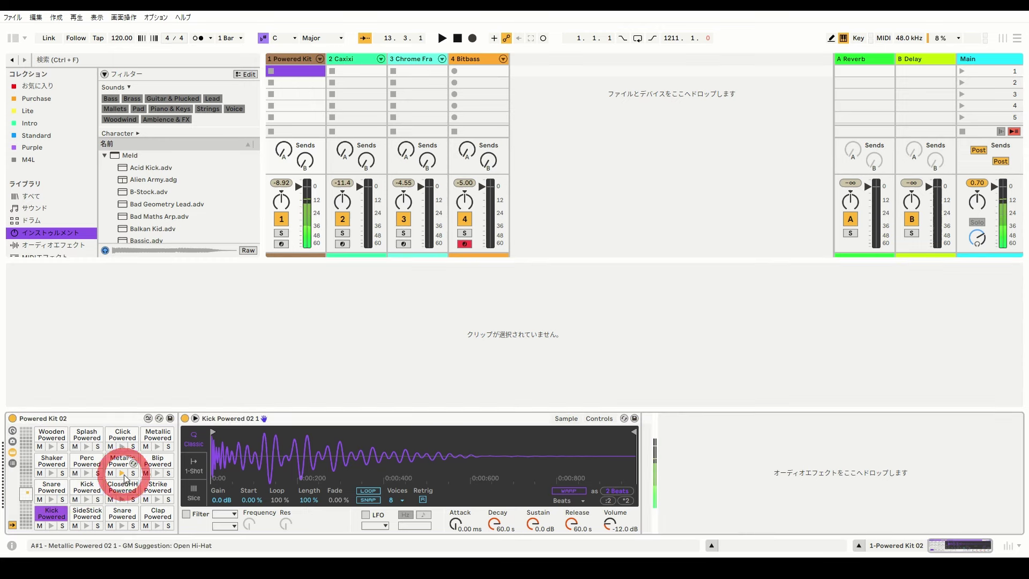
- Create a MIDI clip in the Powered Kit track's first slot and fill it with a Euclidean pattern of 10 steps, density 3, division 1/16
{"action": "double_click", "coordinate": [293, 75]}
{"action": "left_click", "coordinate": [298, 340]}
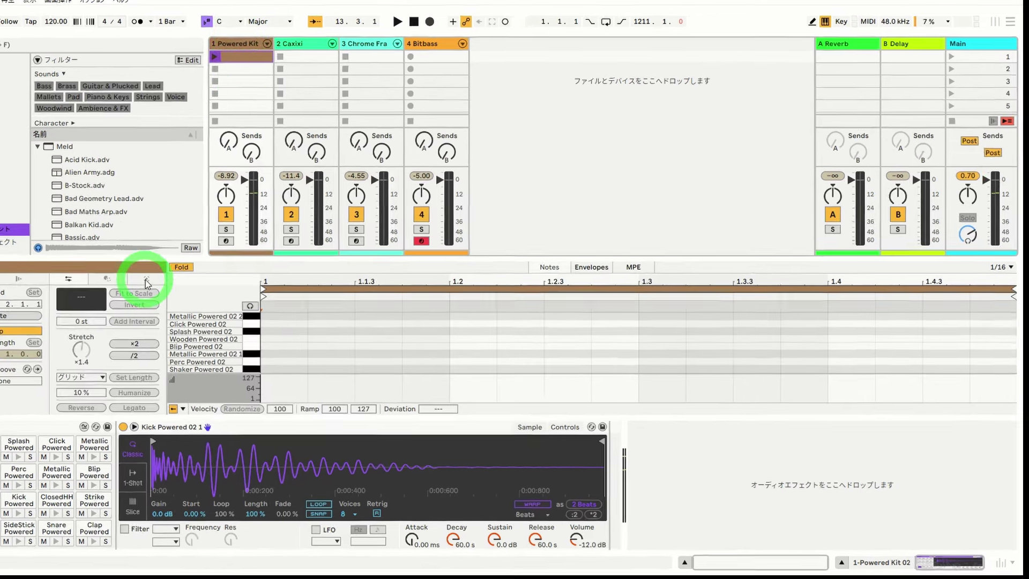
{"action": "left_click", "coordinate": [146, 280]}
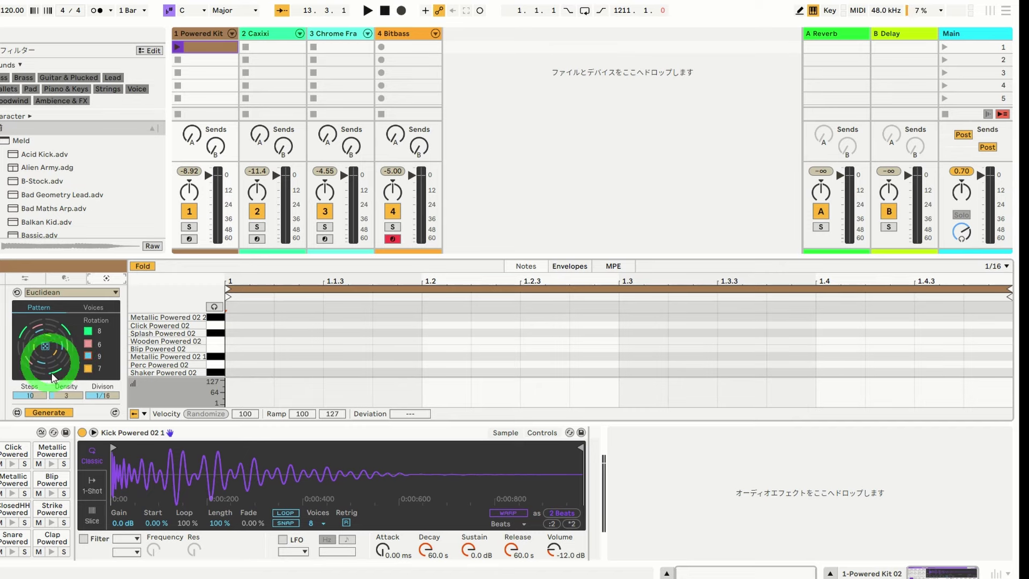
{"action": "left_click", "coordinate": [115, 413]}
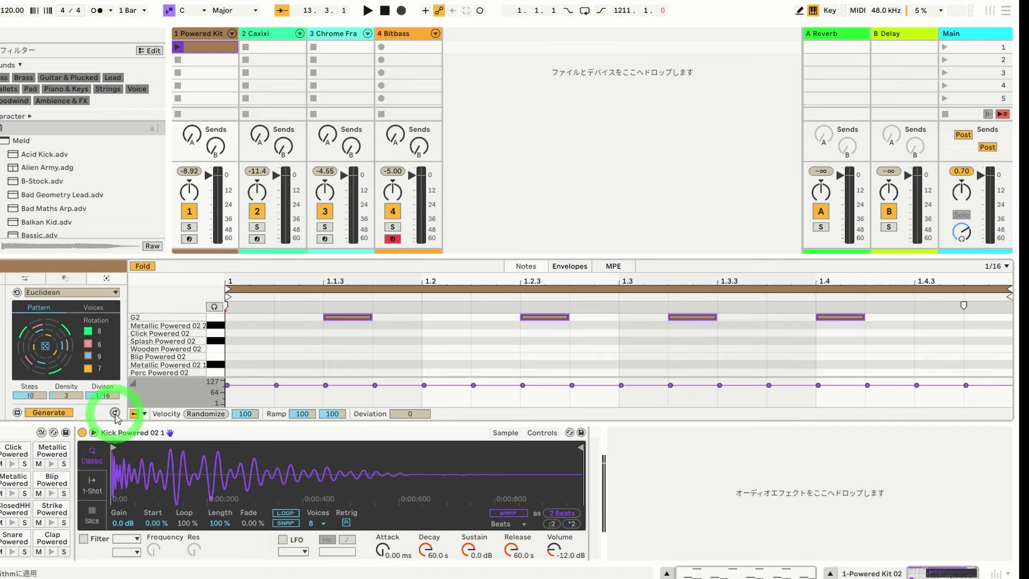
- Fold the clip's note editor to the used pitches, enlarge the editor area and play the generated pattern
{"action": "left_click", "coordinate": [142, 268]}
{"action": "left_click_drag", "start_coordinate": [437, 258], "coordinate": [435, 233]}
{"action": "left_click", "coordinate": [214, 294]}
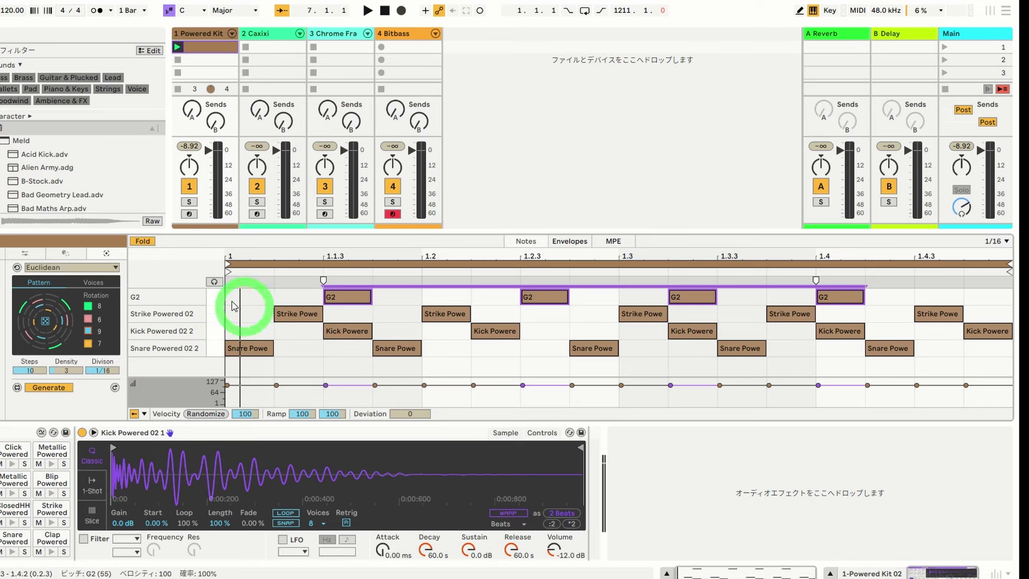
- Change the Euclidean generator's second voice pitch to D2 so it plays the Click pad, keeping the note editor folded
{"action": "left_click", "coordinate": [100, 286]}
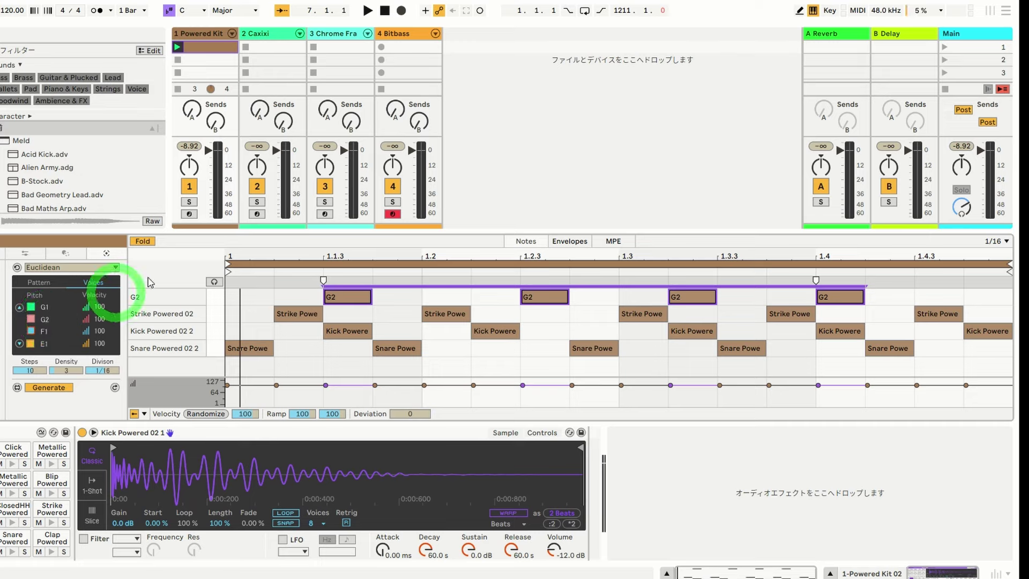
{"action": "left_click", "coordinate": [143, 241]}
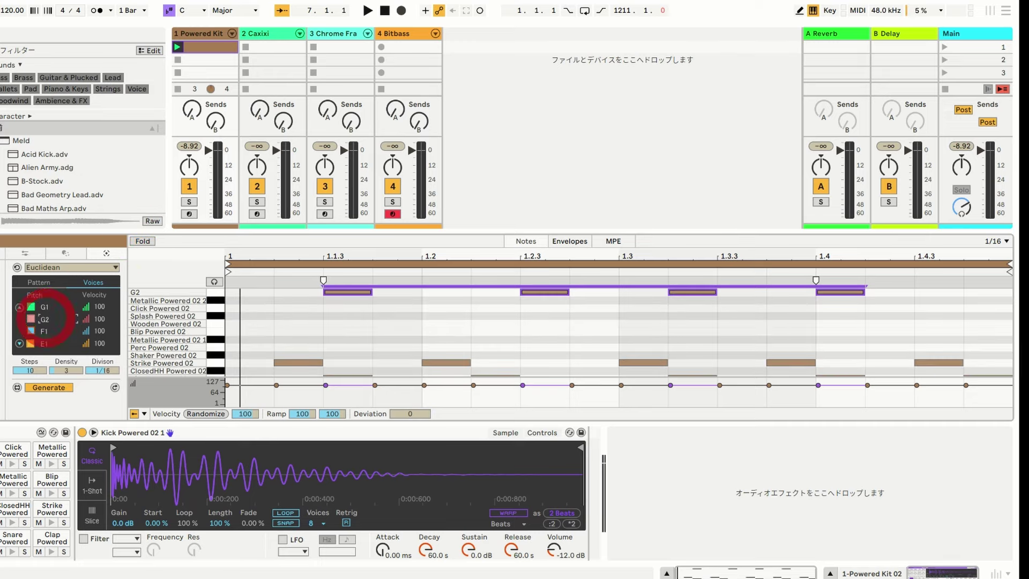
{"action": "left_click_drag", "start_coordinate": [42, 319], "coordinate": [42, 319]}
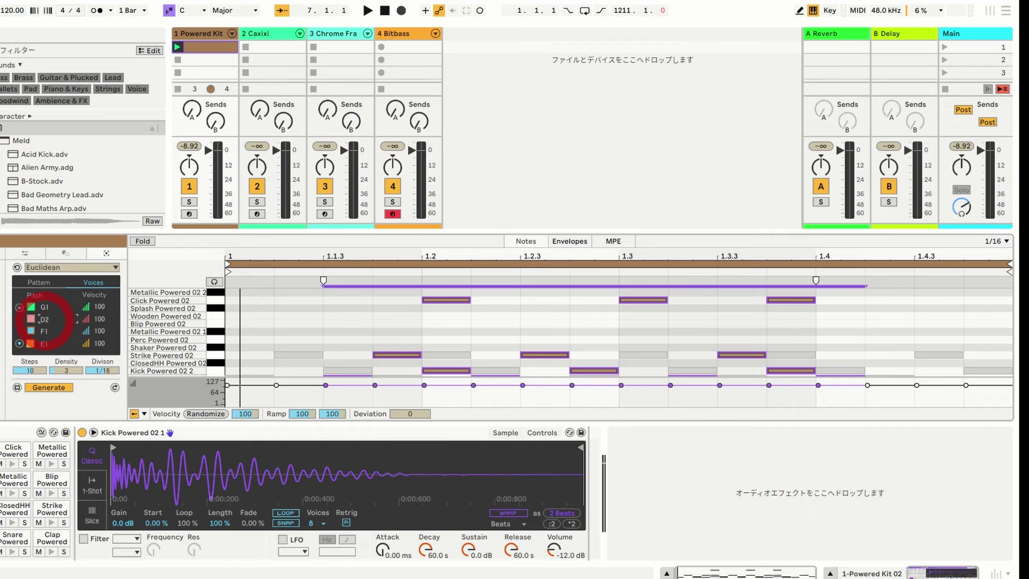
{"action": "left_click", "coordinate": [143, 241]}
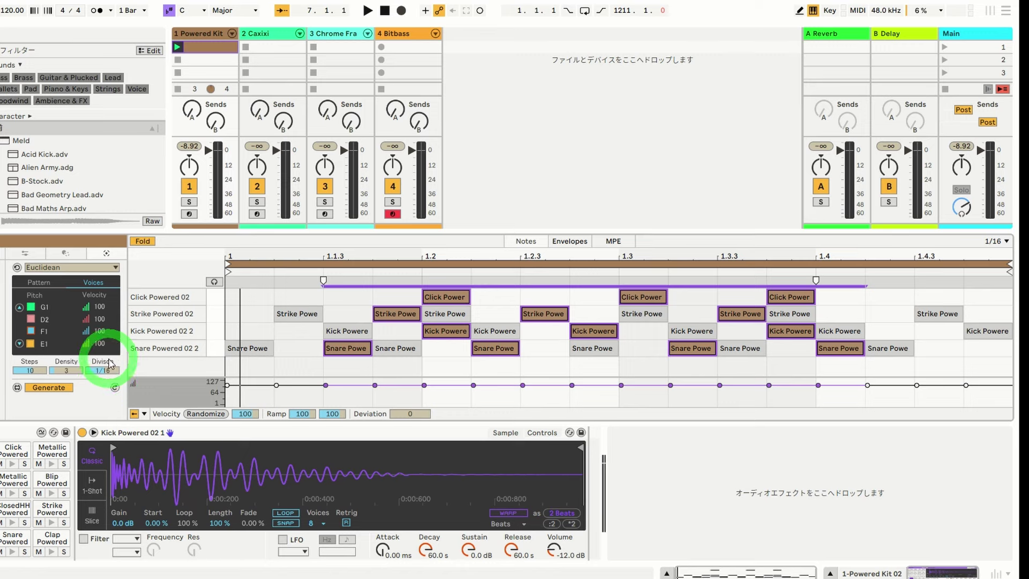
{"action": "mouse_move", "coordinate": [110, 364]}
{"action": "left_mouse_down"}
{"action": "mouse_move", "coordinate": [100, 385]}
{"action": "mouse_move", "coordinate": [114, 365]}
{"action": "mouse_move", "coordinate": [91, 335]}
{"action": "mouse_move", "coordinate": [113, 362]}
{"action": "mouse_move", "coordinate": [103, 374]}
{"action": "mouse_move", "coordinate": [104, 364]}
{"action": "left_mouse_up"}
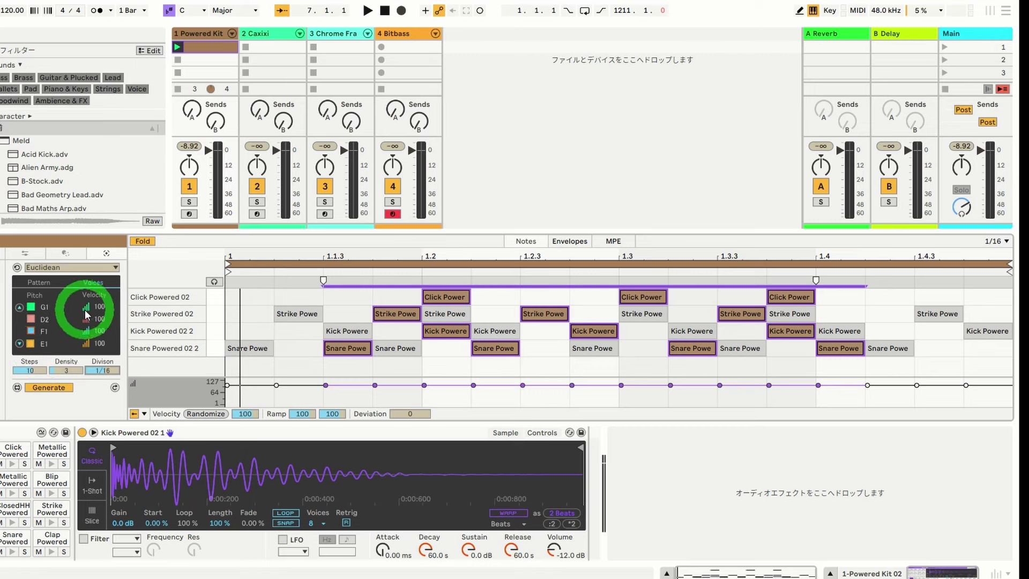
{"action": "mouse_move", "coordinate": [97, 309]}
{"action": "left_mouse_down"}
{"action": "mouse_move", "coordinate": [97, 327]}
{"action": "mouse_move", "coordinate": [97, 296]}
{"action": "mouse_move", "coordinate": [100, 311]}
{"action": "left_mouse_up"}
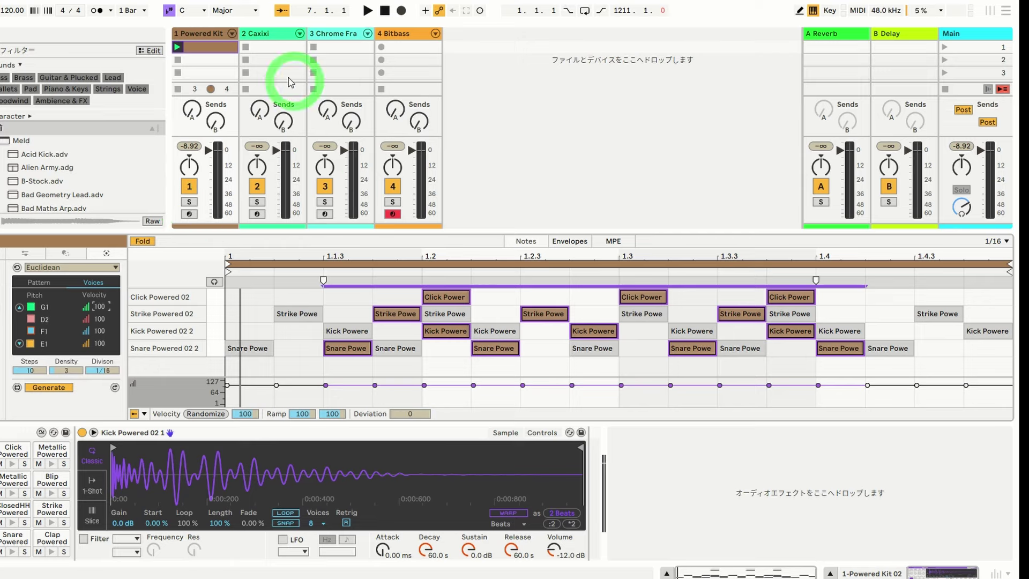
- Set the third voice's rotation to 4 in the Euclidean pattern, listen to the Powered Kit clip, and stop playback with the notes deselected
{"action": "left_click", "coordinate": [38, 282]}
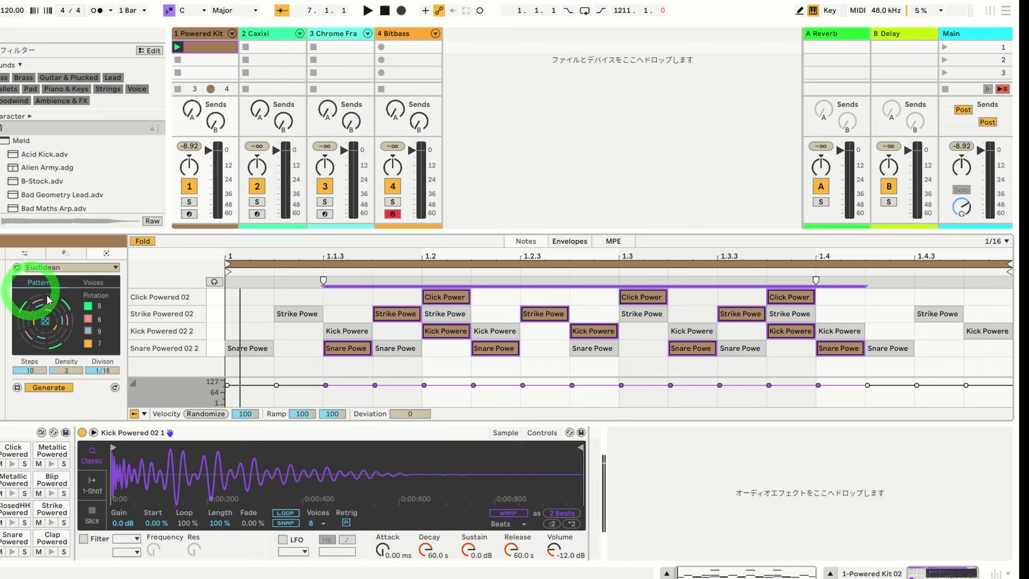
{"action": "mouse_move", "coordinate": [101, 311]}
{"action": "left_mouse_down"}
{"action": "mouse_move", "coordinate": [105, 335]}
{"action": "mouse_move", "coordinate": [105, 304]}
{"action": "left_mouse_up"}
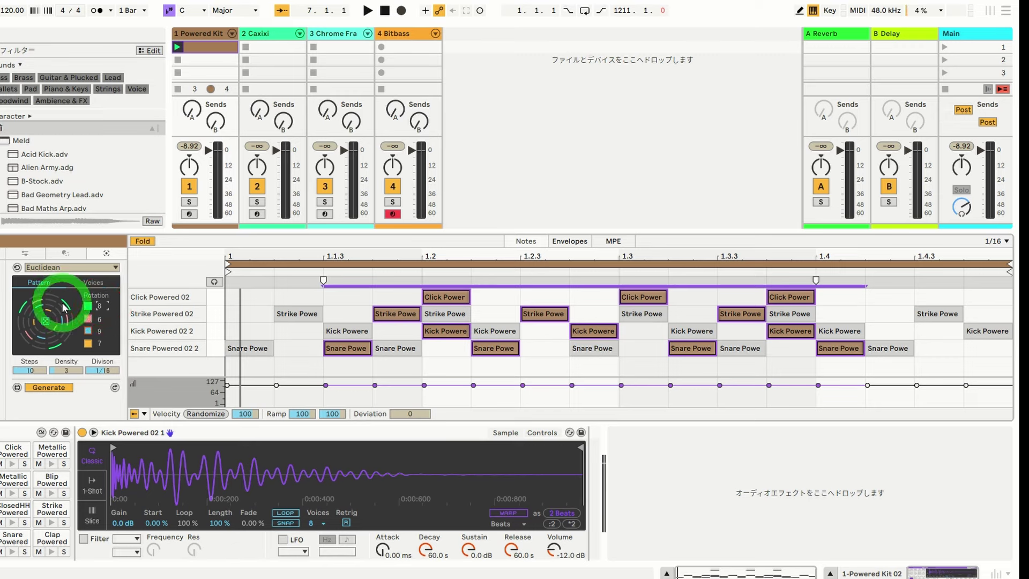
{"action": "mouse_move", "coordinate": [101, 308]}
{"action": "left_mouse_down"}
{"action": "mouse_move", "coordinate": [102, 360]}
{"action": "mouse_move", "coordinate": [96, 352]}
{"action": "mouse_move", "coordinate": [103, 340]}
{"action": "mouse_move", "coordinate": [107, 357]}
{"action": "left_mouse_up"}
{"action": "left_click", "coordinate": [176, 47]}
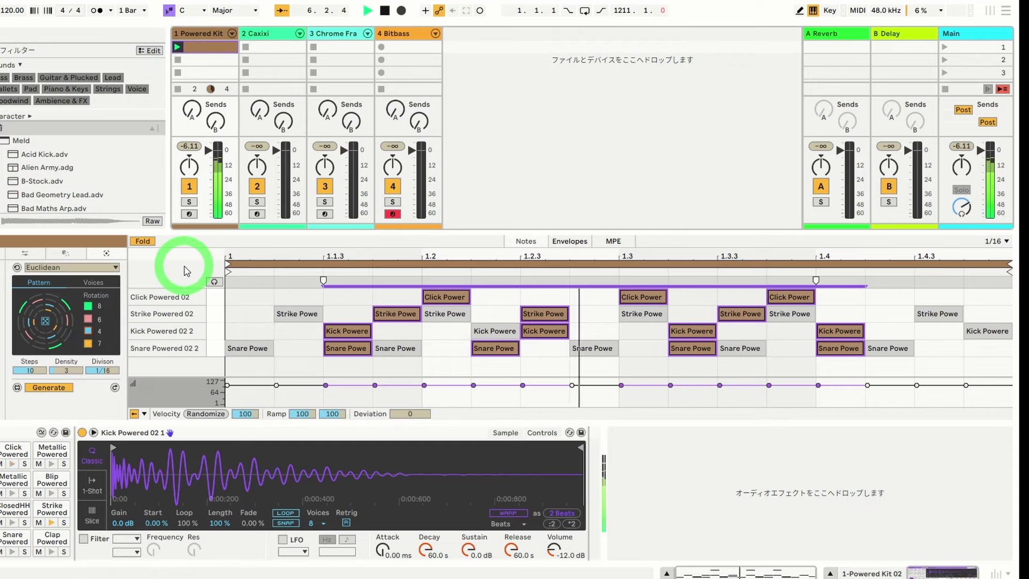
{"action": "left_click", "coordinate": [298, 355]}
{"action": "left_click", "coordinate": [175, 318]}
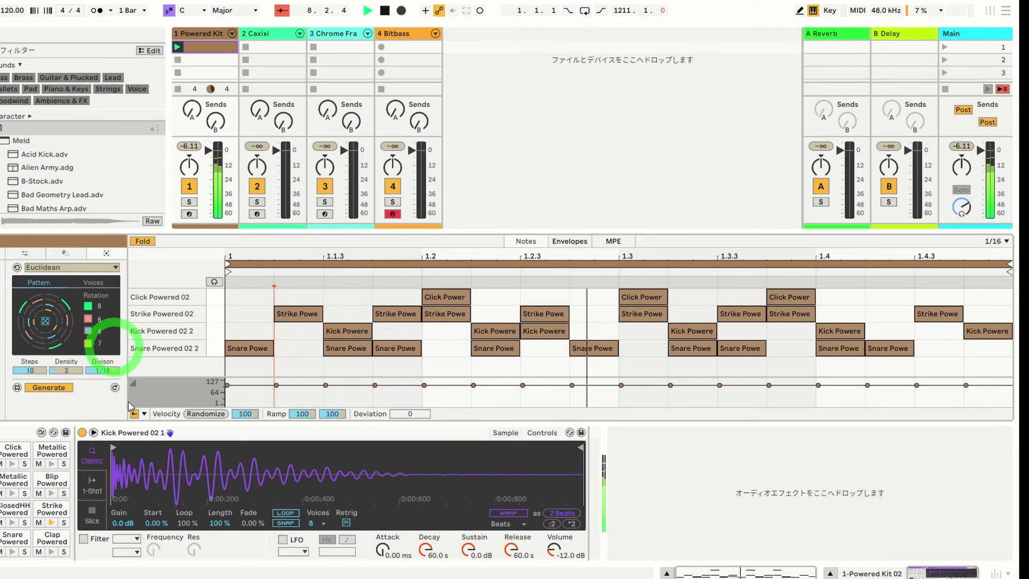
{"action": "key", "text": "space"}
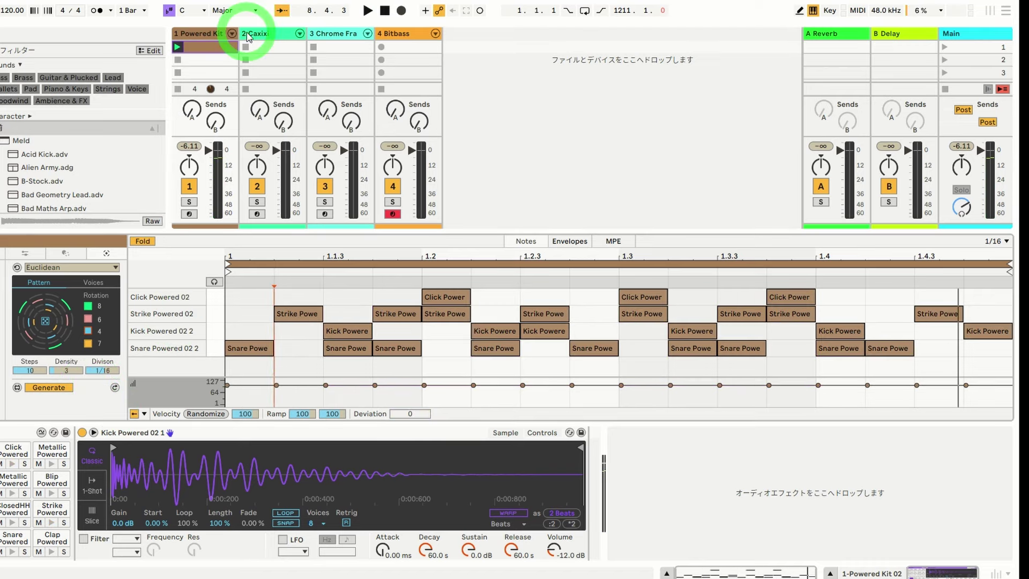
- Copy the Powered Kit clip to the first slots of the Caxixi and Chrome Frame tracks, and audition a Caxixi pad
{"action": "left_click", "coordinate": [217, 52]}
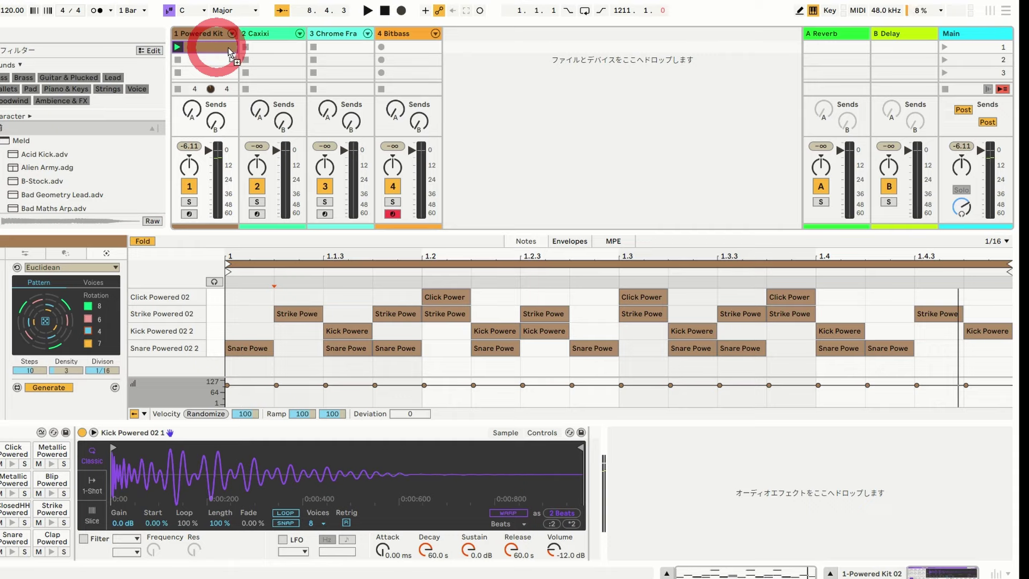
{"action": "left_click_drag", "start_coordinate": [231, 52], "coordinate": [260, 44]}
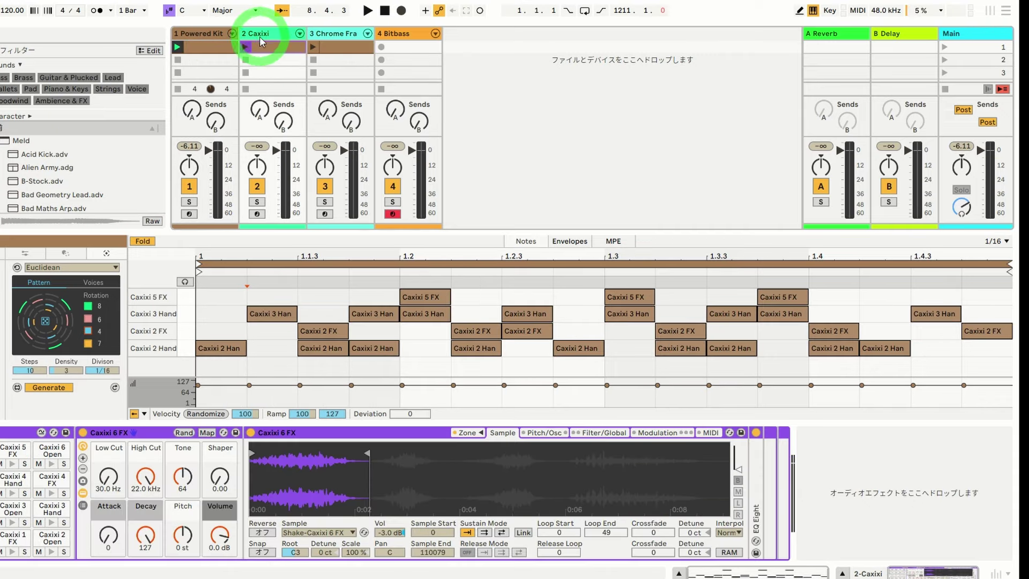
{"action": "left_click", "coordinate": [259, 37]}
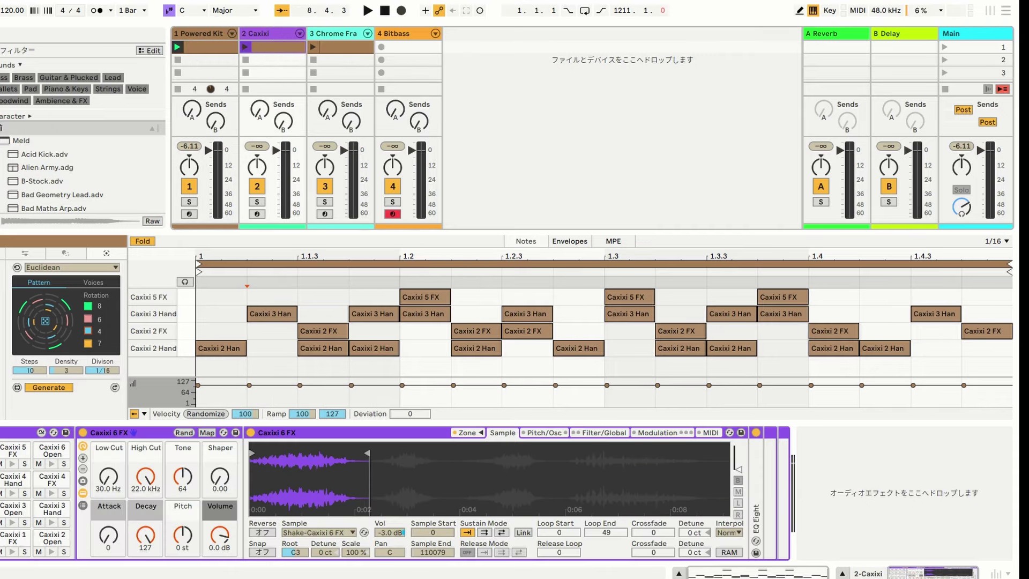
{"action": "left_click", "coordinate": [0, 493]}
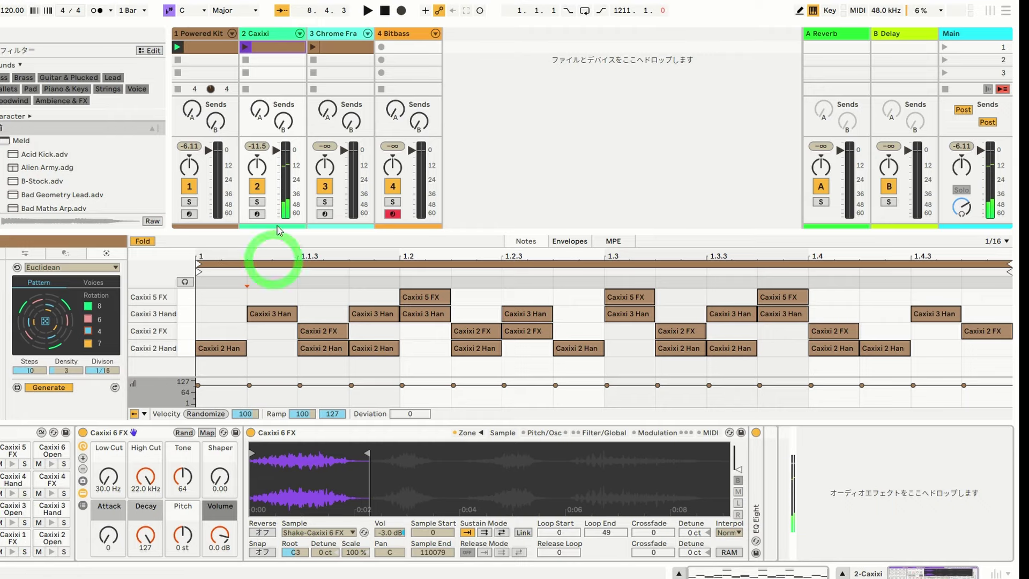
- Arm the Chrome Frame track and launch scene 1 to hear all three clips together
{"action": "left_click", "coordinate": [343, 46]}
{"action": "left_click", "coordinate": [324, 214]}
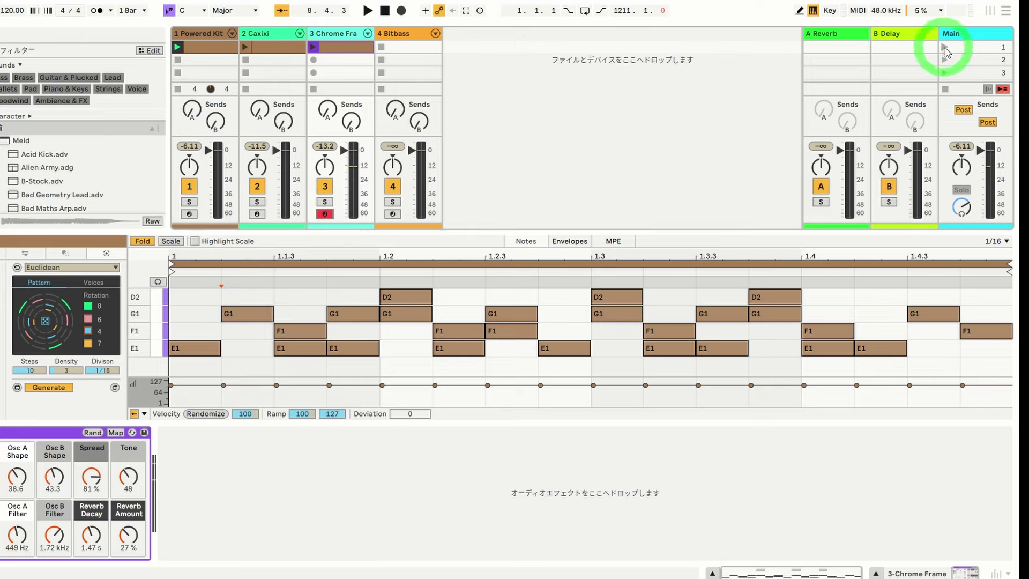
{"action": "left_click", "coordinate": [947, 49]}
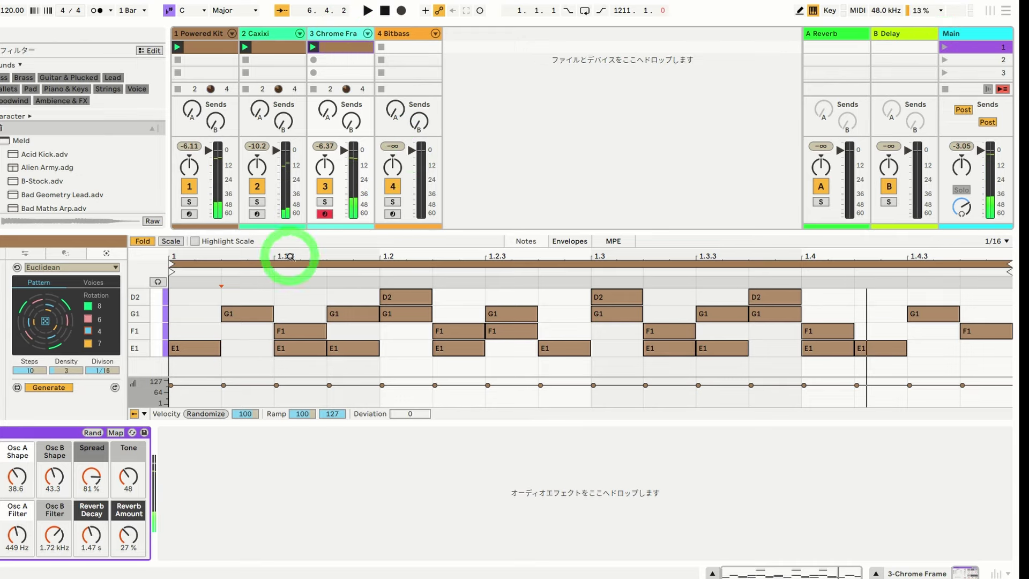
- Transpose all notes in the Chrome Frame clip up two octaves
{"action": "left_click", "coordinate": [337, 33]}
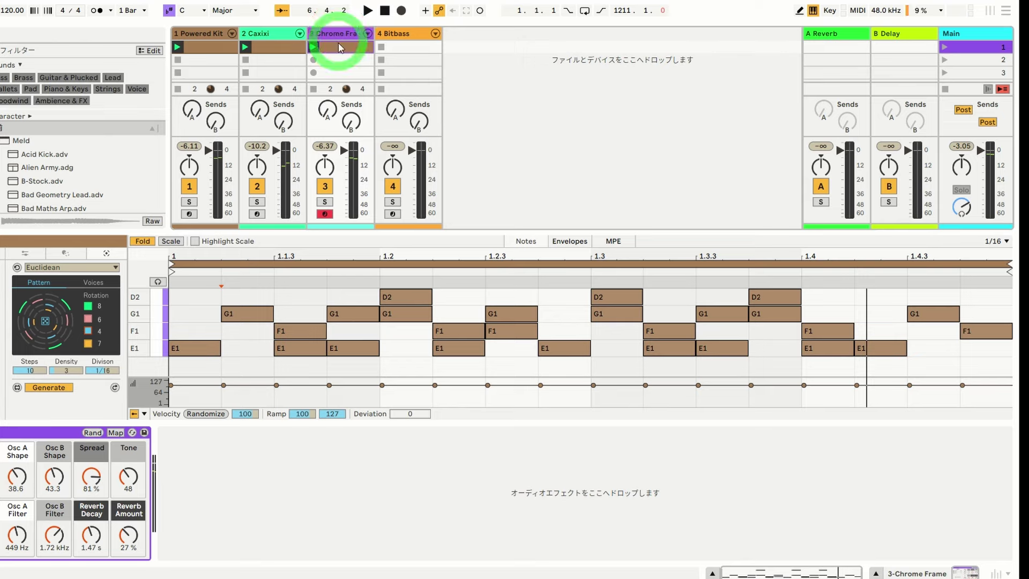
{"action": "left_click", "coordinate": [294, 307]}
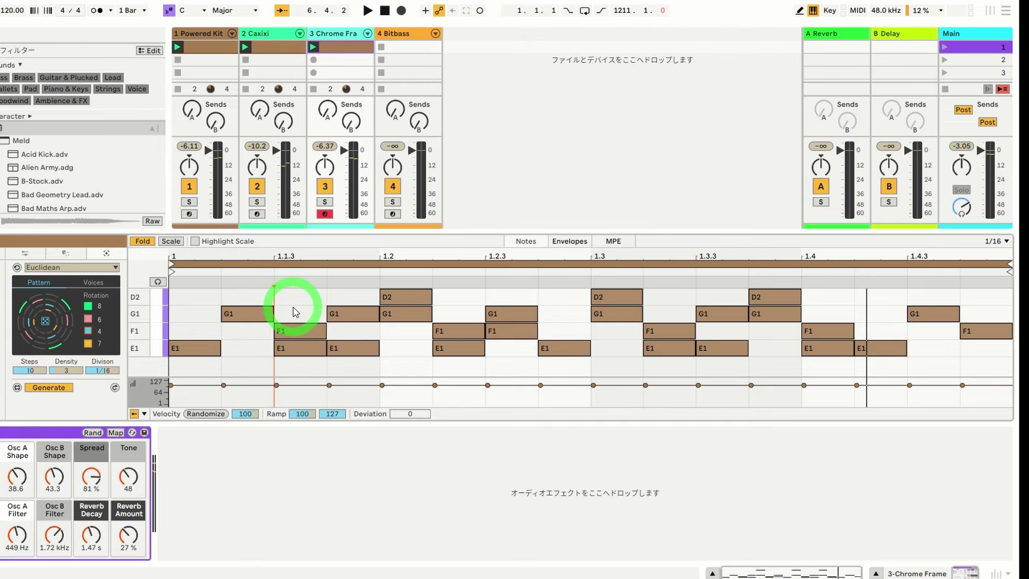
{"action": "key", "text": "ctrl+a"}
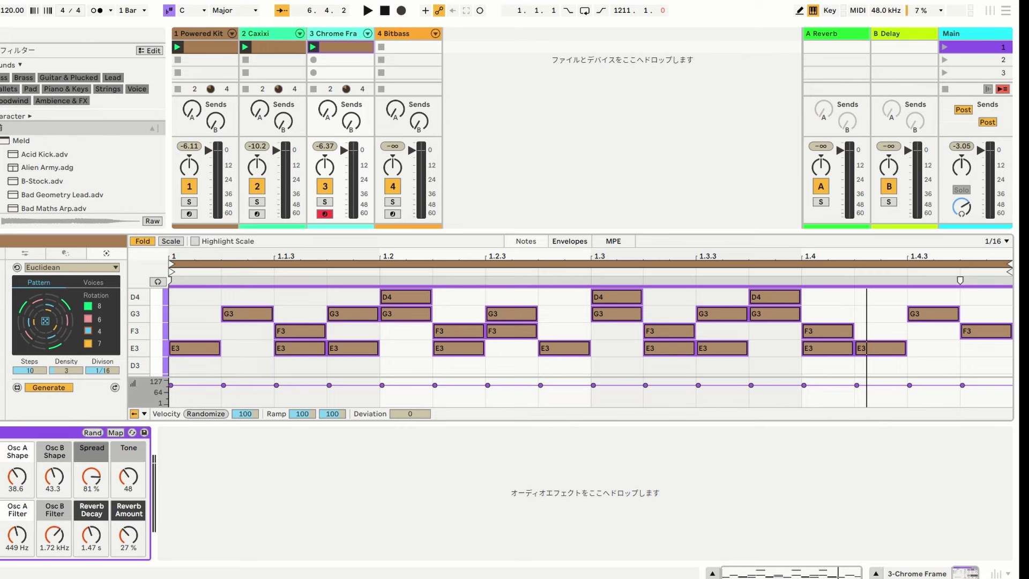
- Set the Chrome Frame clip's length to 2 bars and stretch its notes to double length
{"action": "type", "text": "2"}
{"action": "key", "text": "Return"}
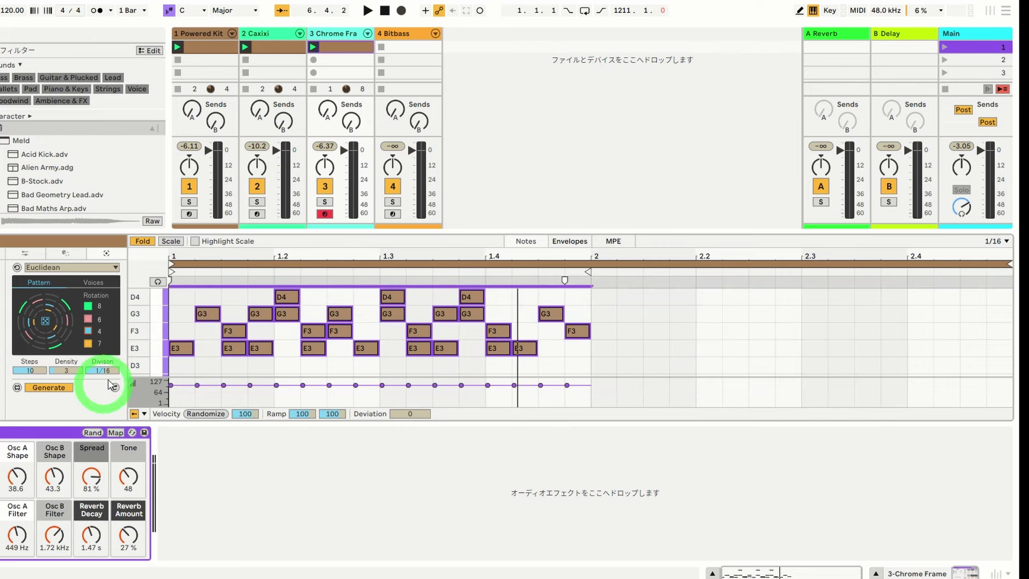
{"action": "left_click", "coordinate": [25, 253]}
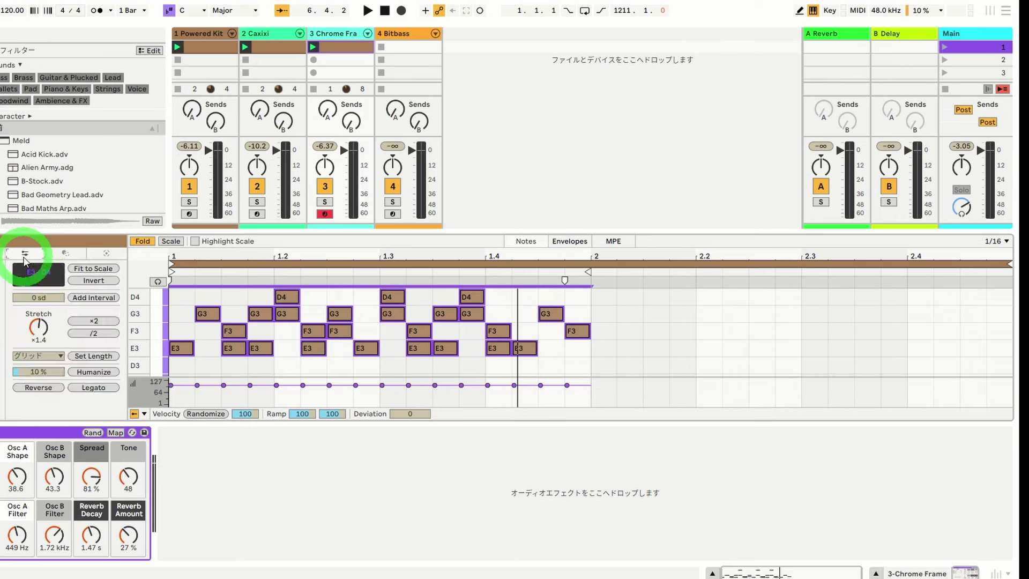
{"action": "left_click", "coordinate": [96, 320]}
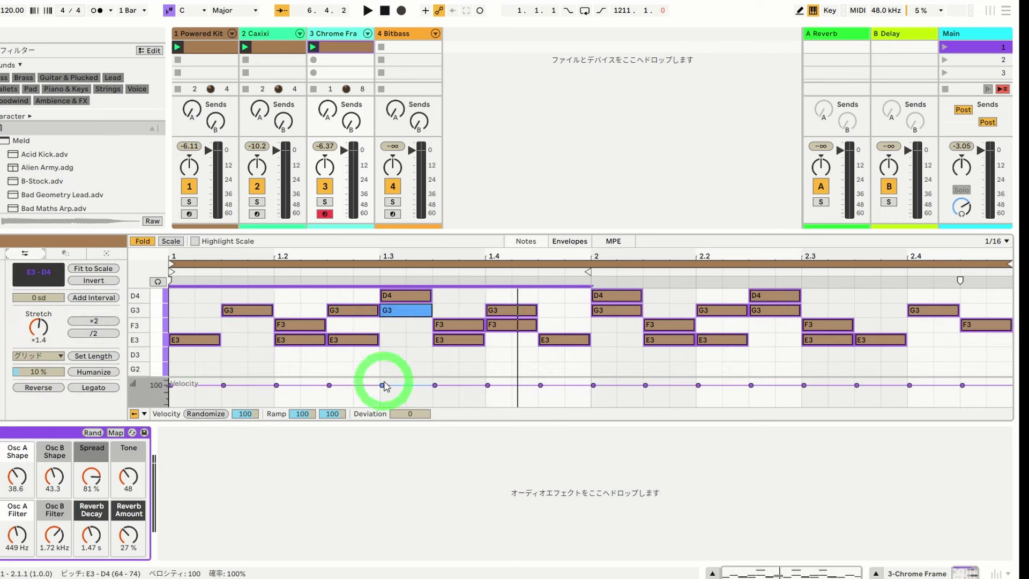
- Set the velocity of the Chrome Frame clip's D2 and F1 Euclidean voices to 1 and audition the reworked clip
{"action": "left_click", "coordinate": [106, 253]}
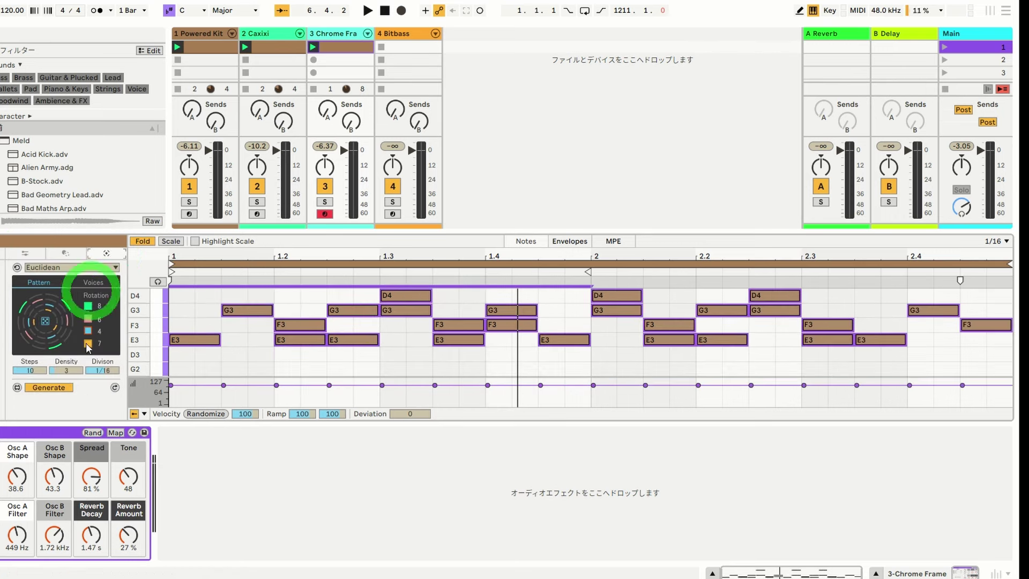
{"action": "left_click", "coordinate": [96, 284]}
{"action": "left_click_drag", "start_coordinate": [101, 320], "coordinate": [91, 491]}
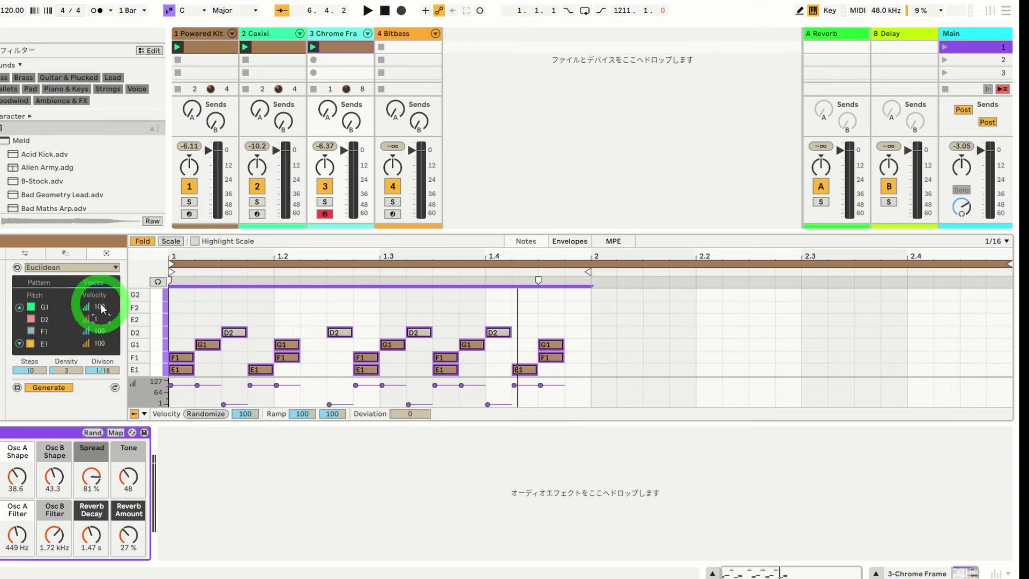
{"action": "left_click_drag", "start_coordinate": [100, 332], "coordinate": [123, 474]}
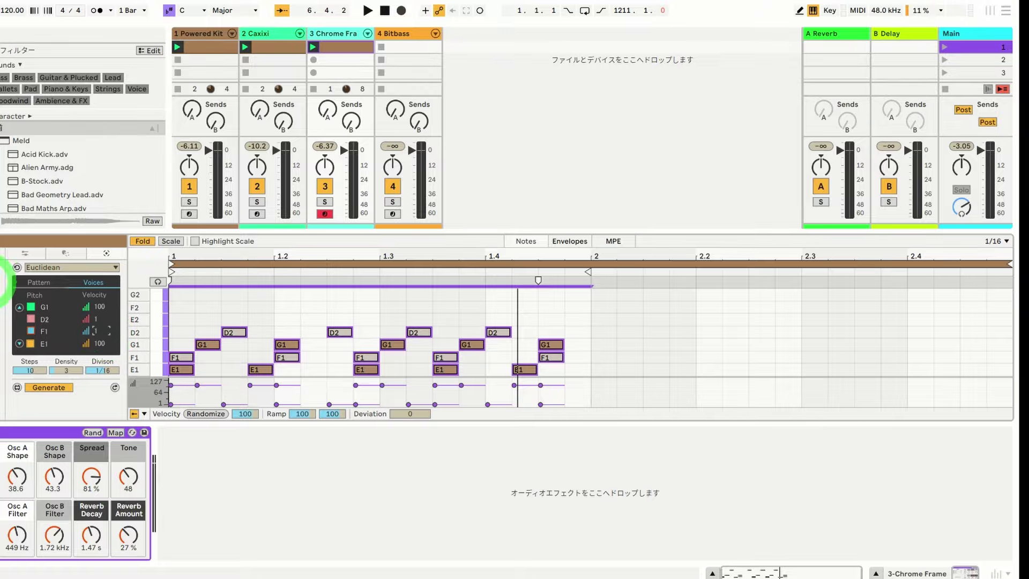
{"action": "left_click", "coordinate": [24, 251]}
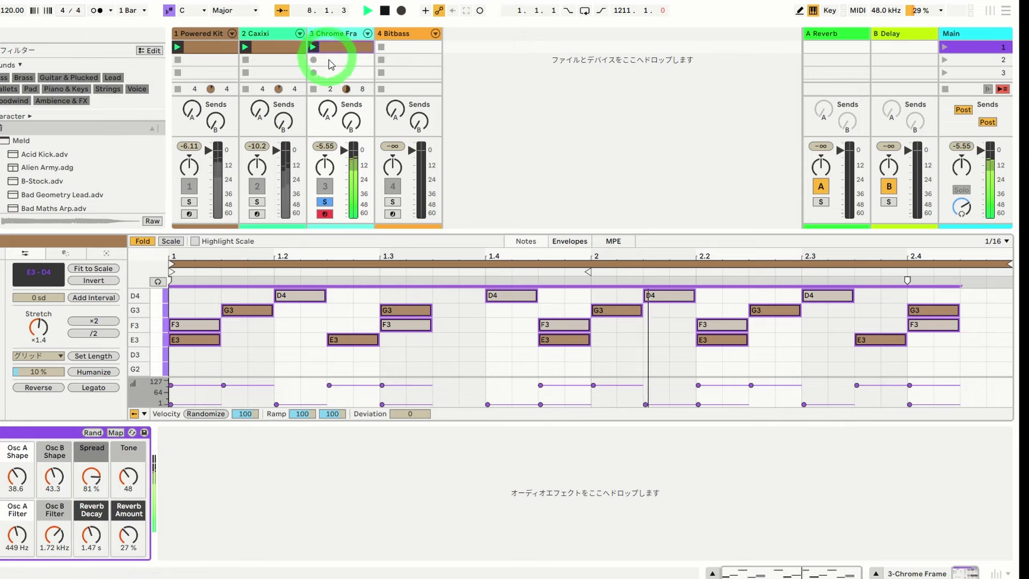
{"action": "key", "text": "space"}
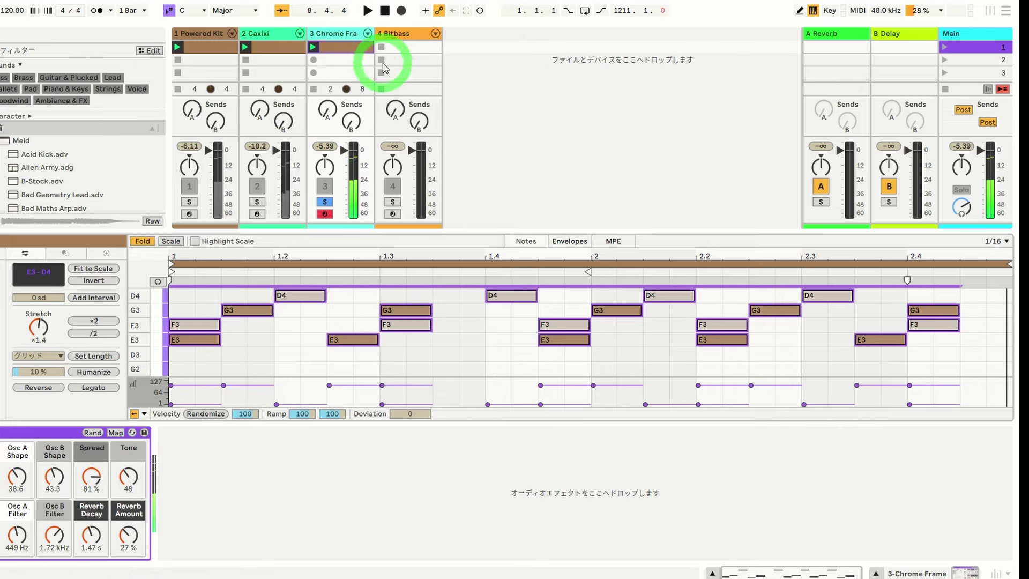
- Copy the Caxixi clip to the first Bitbass slot and deactivate its D2, F1 and G1 notes
{"action": "left_click", "coordinate": [270, 48]}
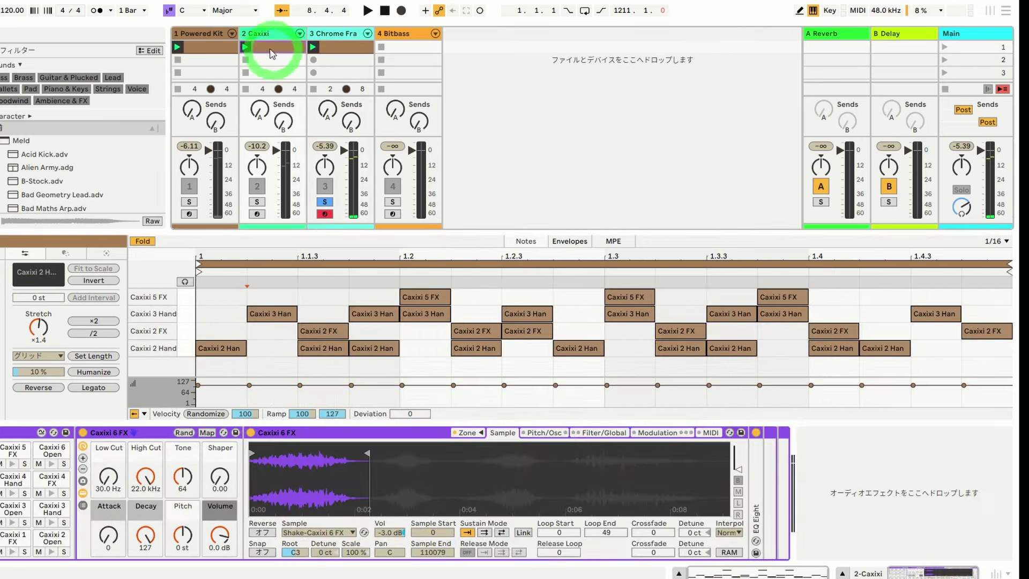
{"action": "left_click", "coordinate": [399, 47]}
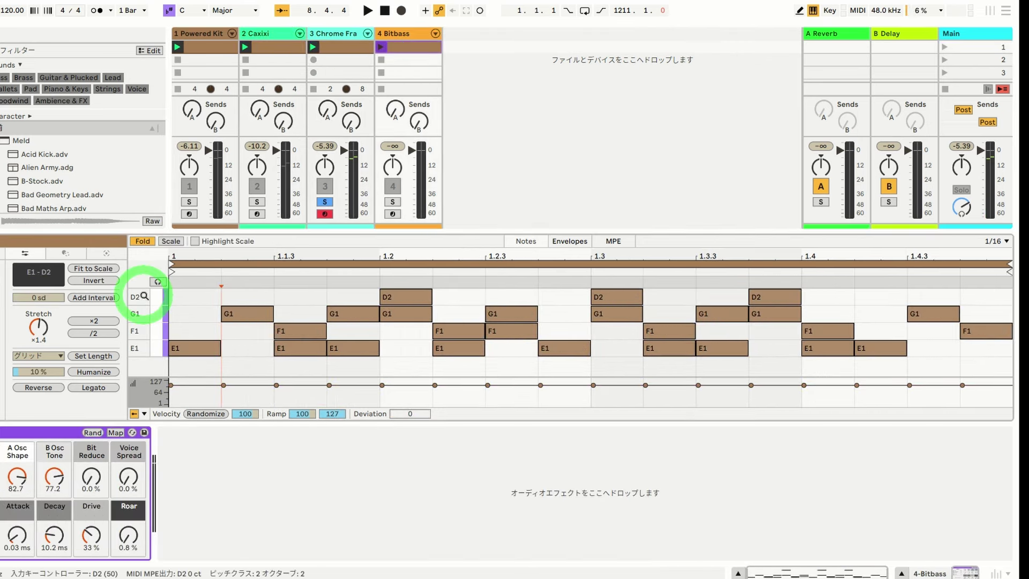
{"action": "left_click", "coordinate": [159, 300]}
{"action": "left_click", "coordinate": [163, 331]}
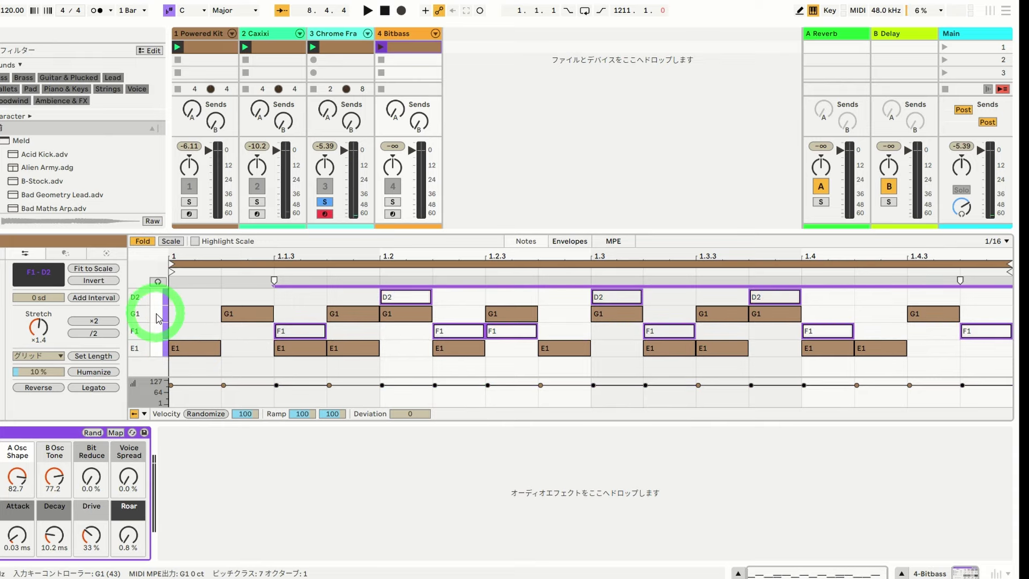
{"action": "left_click", "coordinate": [156, 317]}
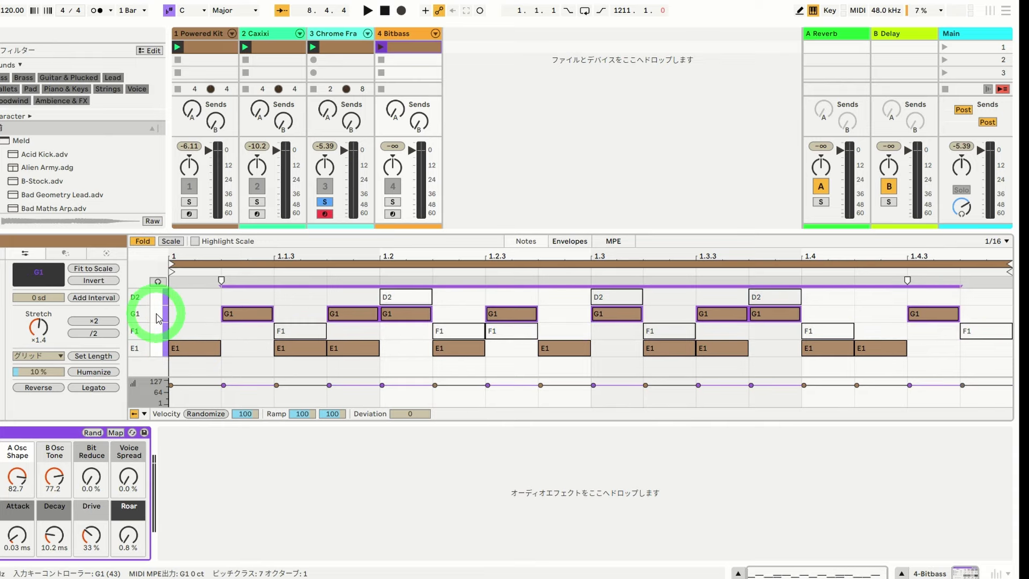
- Transpose the E1 notes in the Bitbass clip down one octave and unsolo the Bitbass track after auditioning it
{"action": "left_click", "coordinate": [162, 349]}
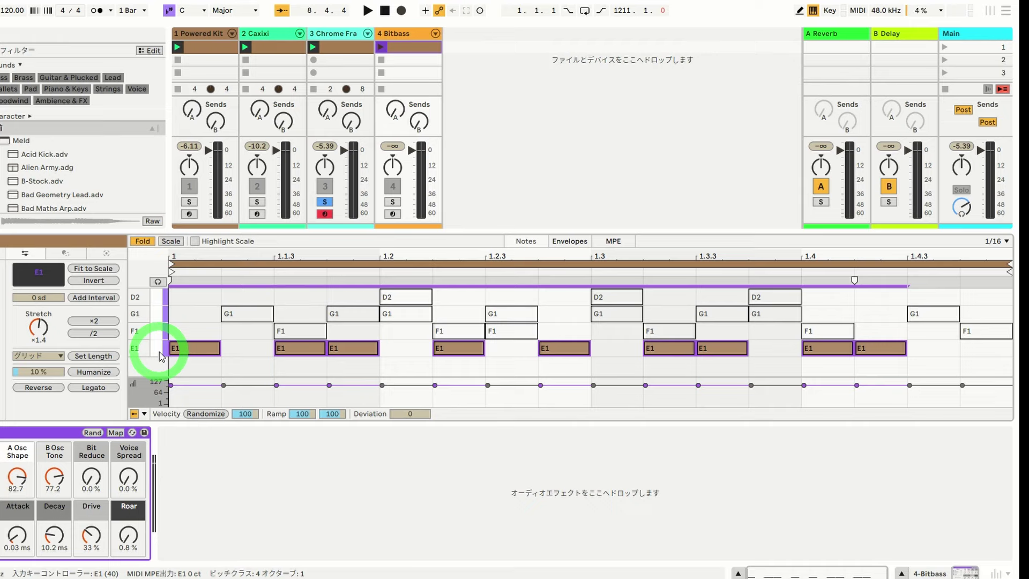
{"action": "key", "text": "shift+Down"}
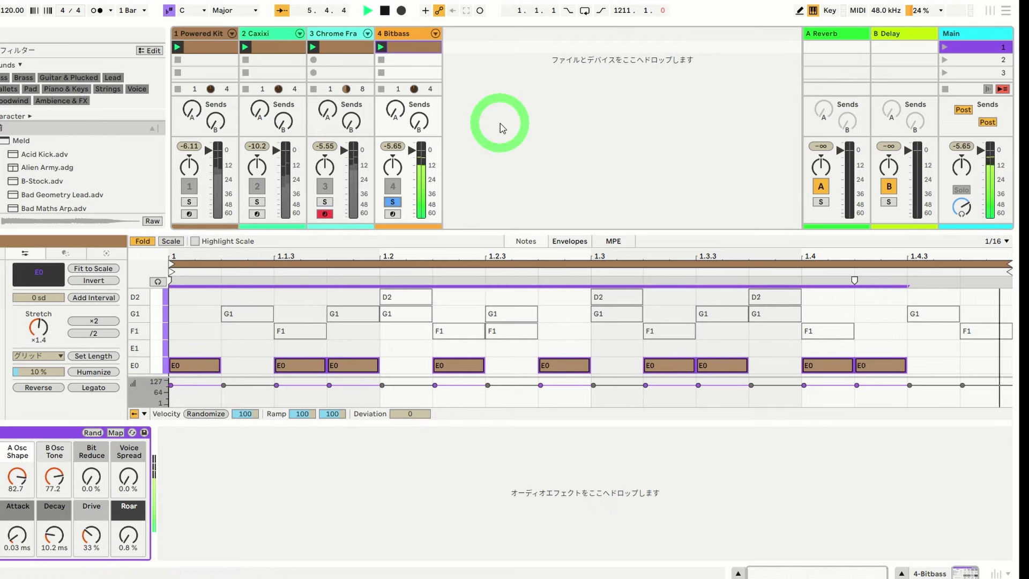
{"action": "left_click", "coordinate": [392, 201]}
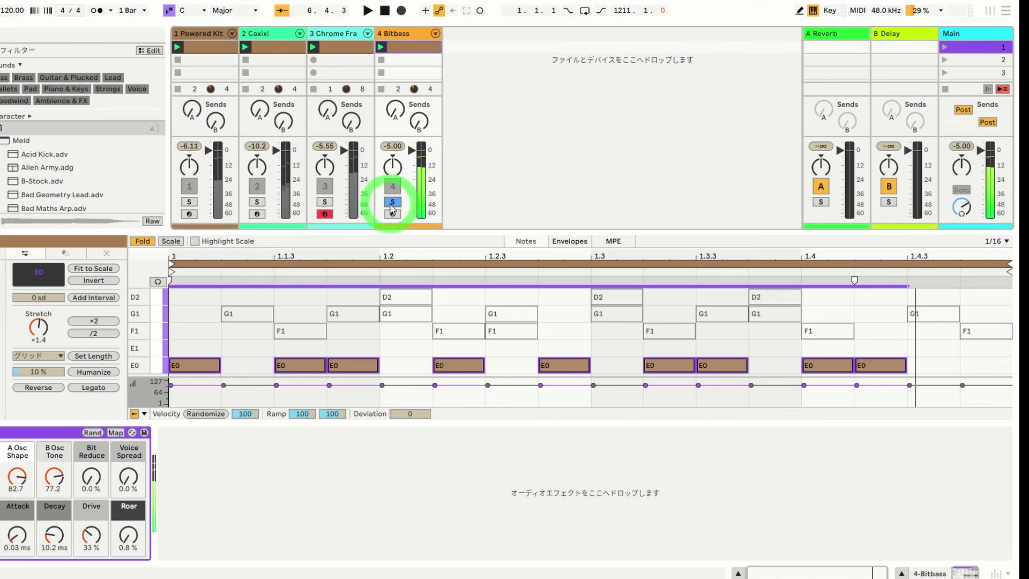
- Launch scene 1 to hear all four clips together, checking the Chrome Frame and Bitbass clip notes during playback
{"action": "left_click", "coordinate": [946, 51]}
{"action": "left_click", "coordinate": [638, 94]}
{"action": "left_click", "coordinate": [413, 51]}
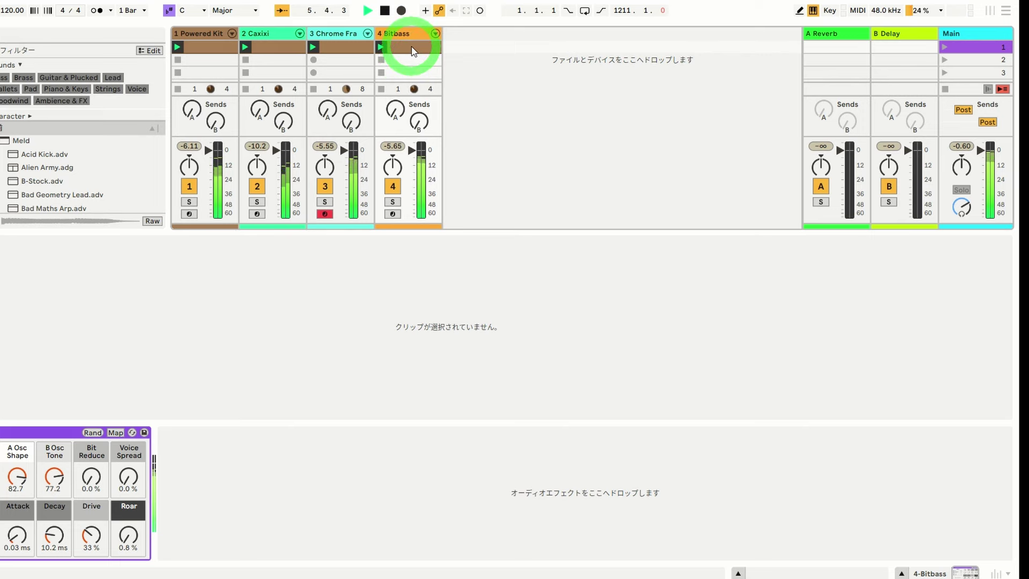
{"action": "left_click", "coordinate": [343, 49]}
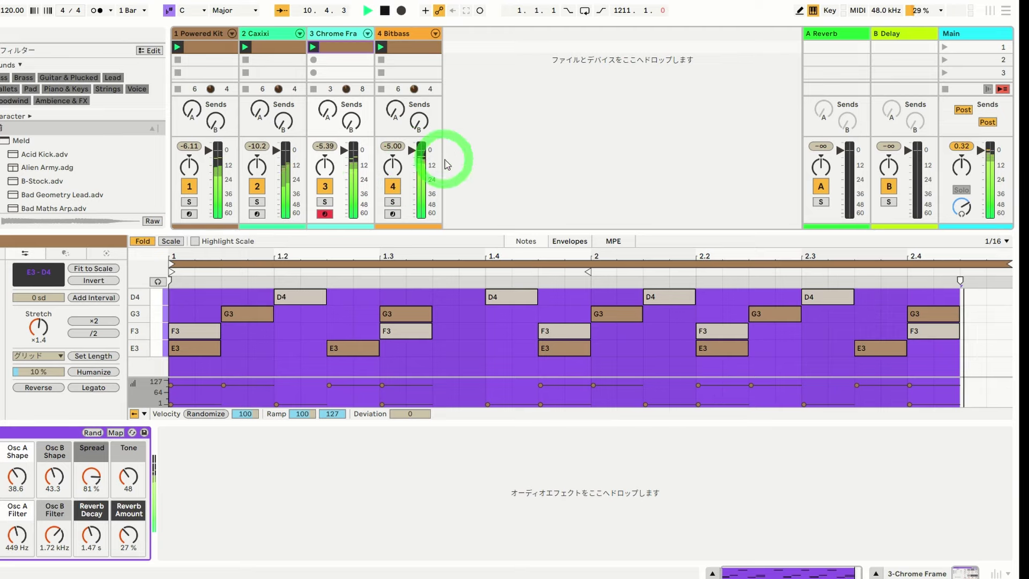
{"action": "left_click", "coordinate": [416, 54]}
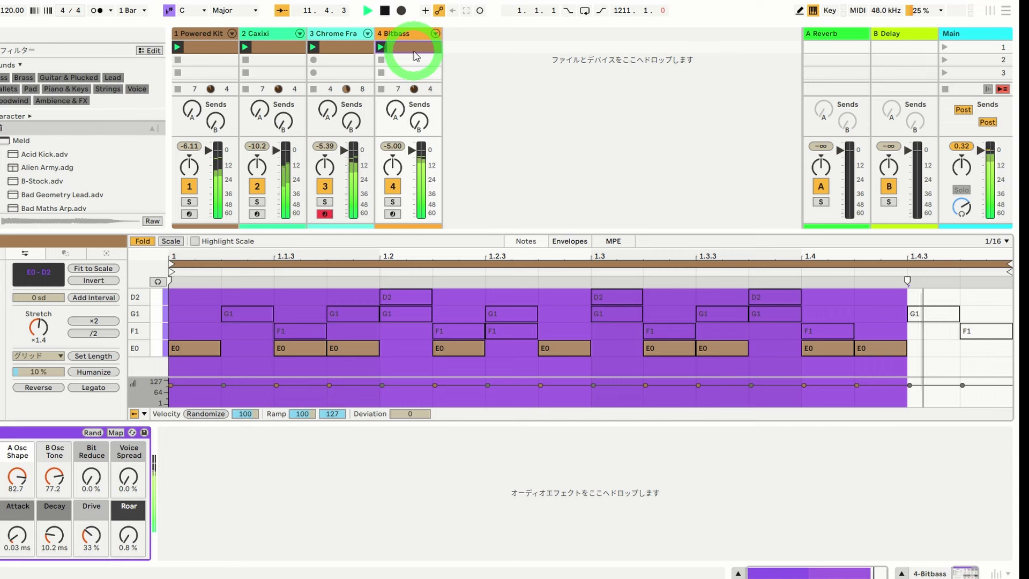
{"action": "key", "text": "space"}
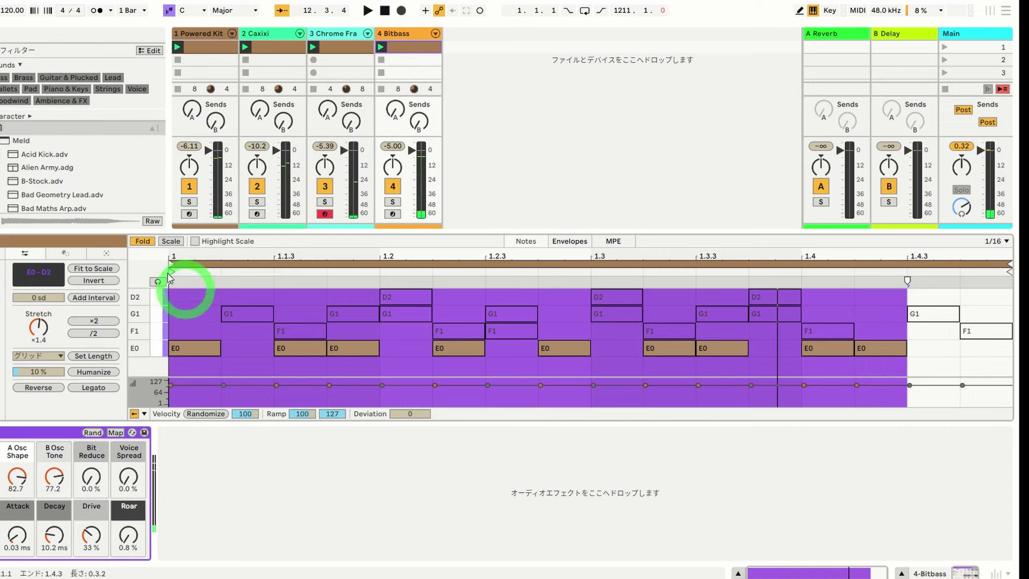
- Try to generate the bass pattern in the Bitbass clip by adjusting the Euclidean generator's E1 voice
{"action": "left_click", "coordinate": [106, 254]}
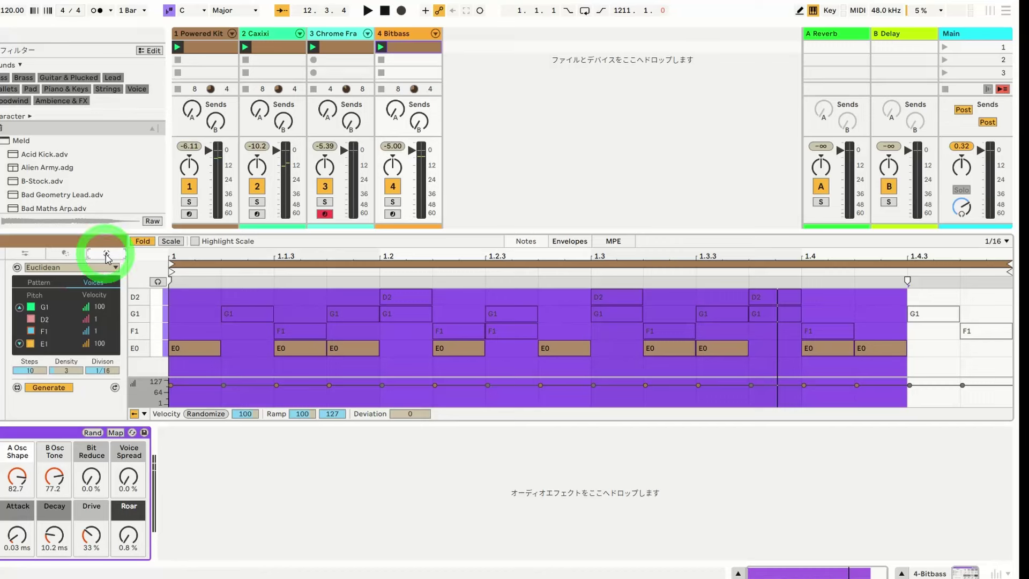
{"action": "left_click", "coordinate": [48, 280]}
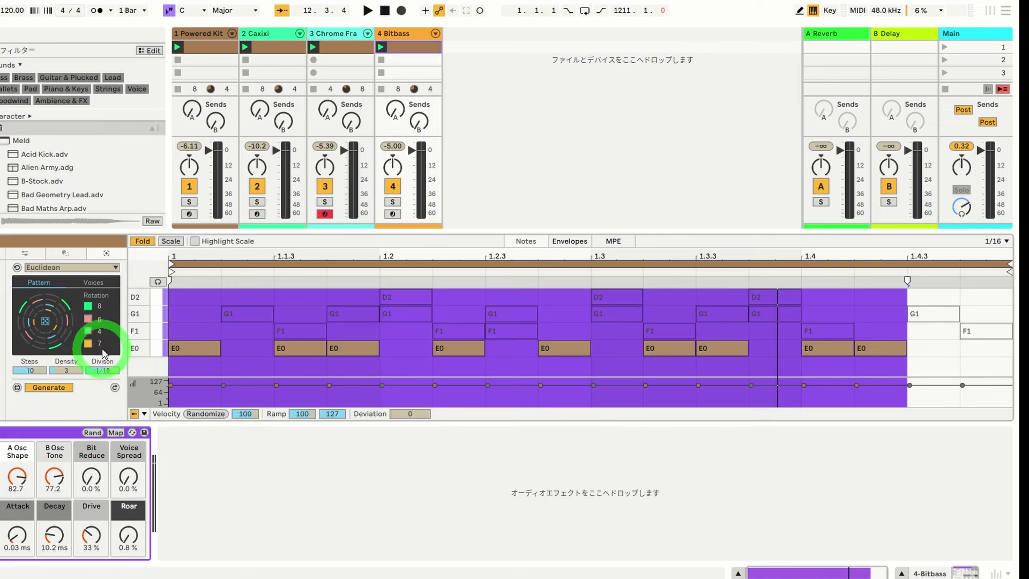
{"action": "left_click_drag", "start_coordinate": [52, 344], "coordinate": [53, 345]}
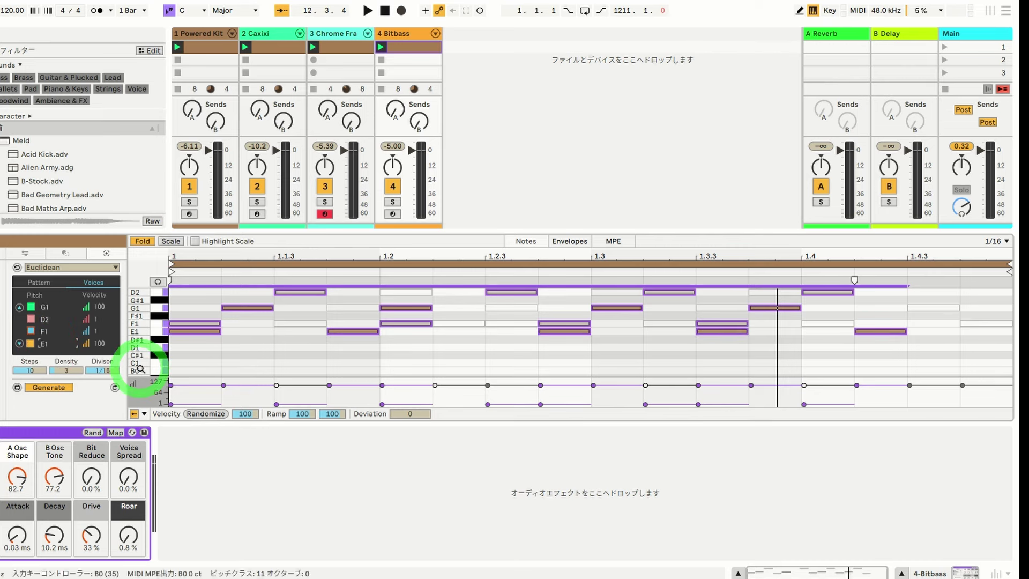
{"action": "key", "text": "ctrl+a"}
{"action": "scroll", "coordinate": [268, 340], "scroll_direction": "down", "scroll_amount": 5}
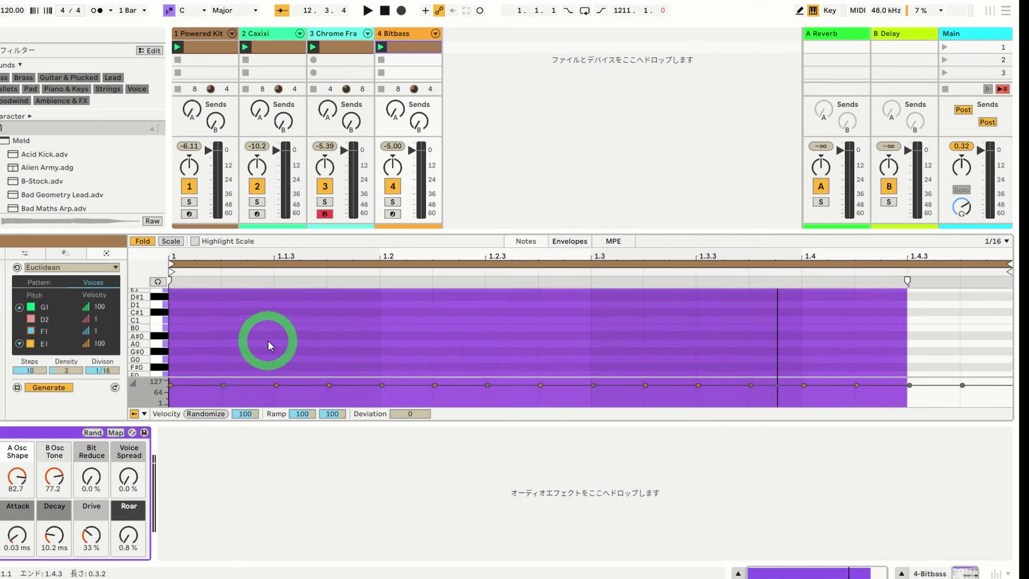
{"action": "left_click", "coordinate": [191, 330]}
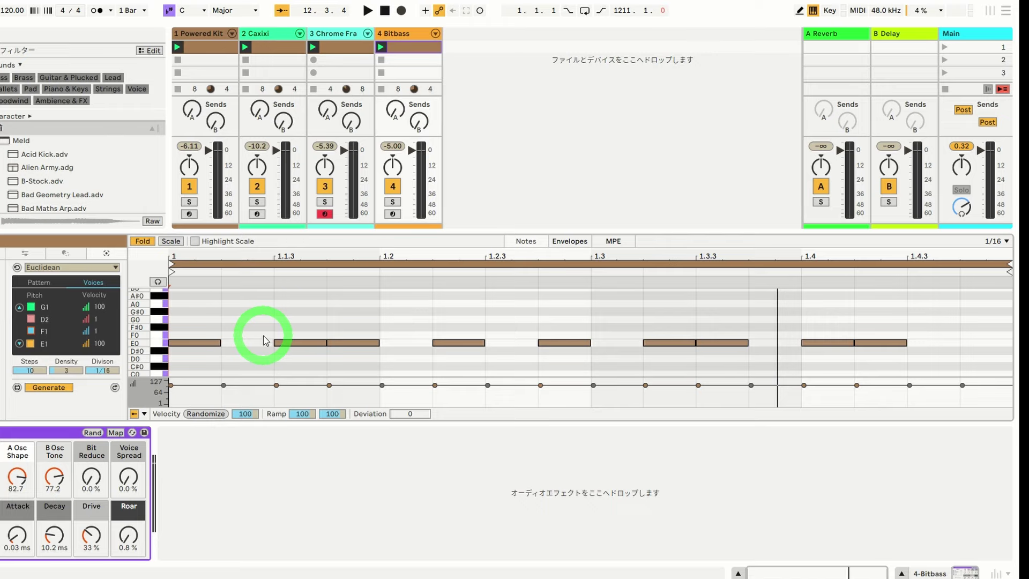
- Randomize the Euclidean voice rotations several times for the Powered Kit clip, keeping 10 steps, density 3 and 1/16 division
{"action": "left_click", "coordinate": [24, 253]}
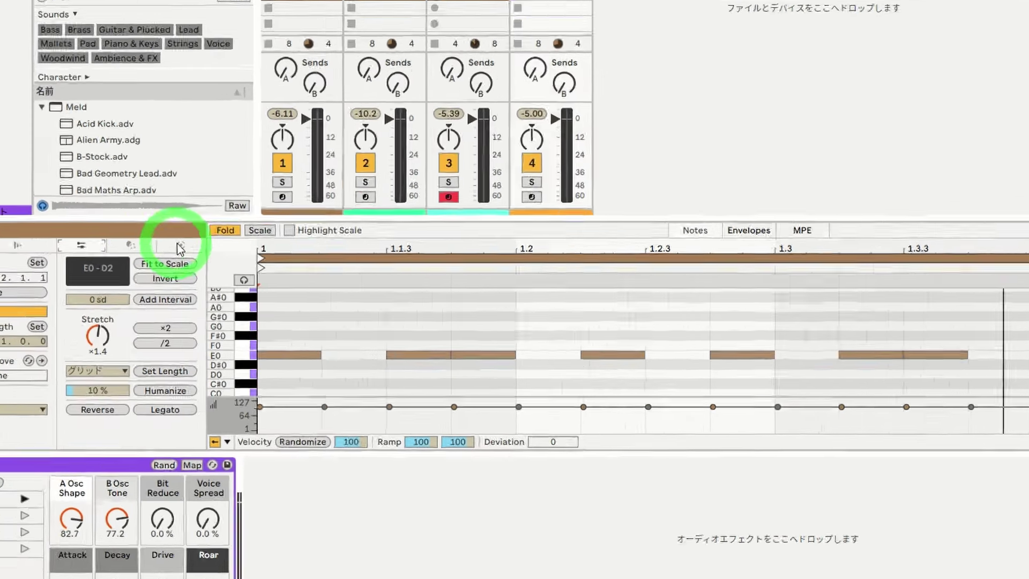
{"action": "left_click", "coordinate": [106, 253]}
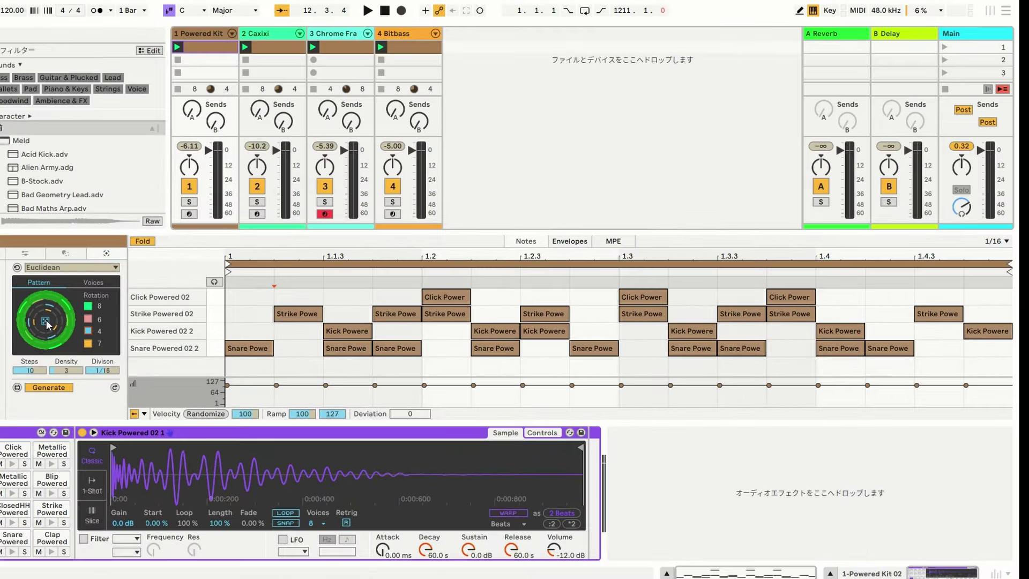
{"action": "left_click", "coordinate": [273, 349]}
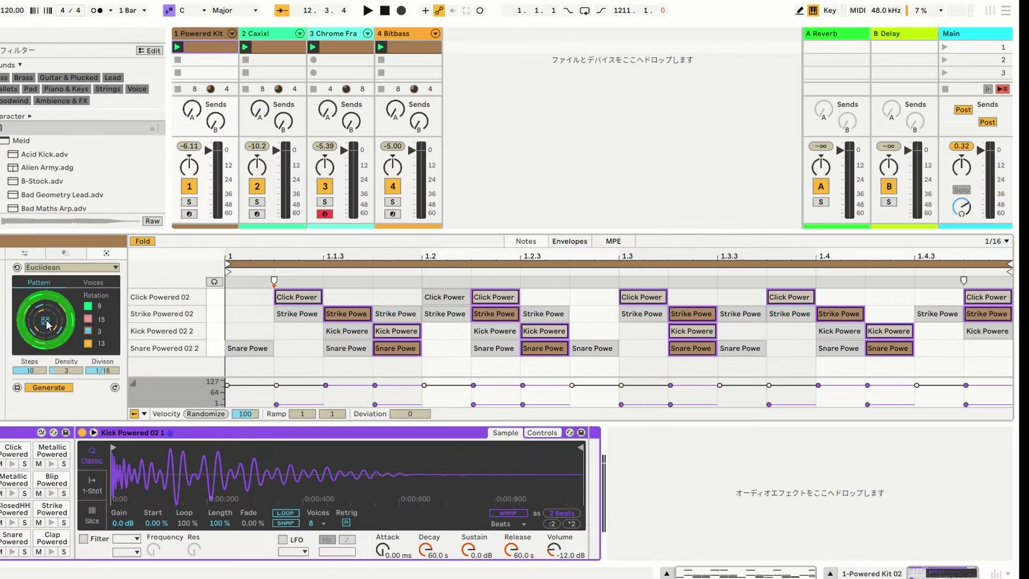
{"action": "left_click", "coordinate": [46, 321]}
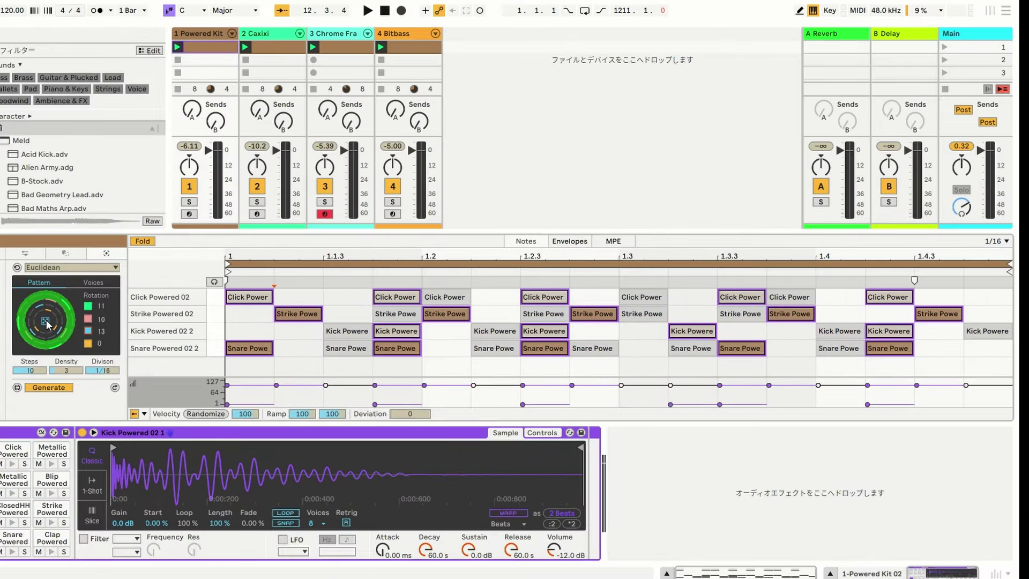
{"action": "left_click", "coordinate": [46, 321]}
{"action": "left_click", "coordinate": [46, 321]}
{"action": "left_click", "coordinate": [46, 321]}
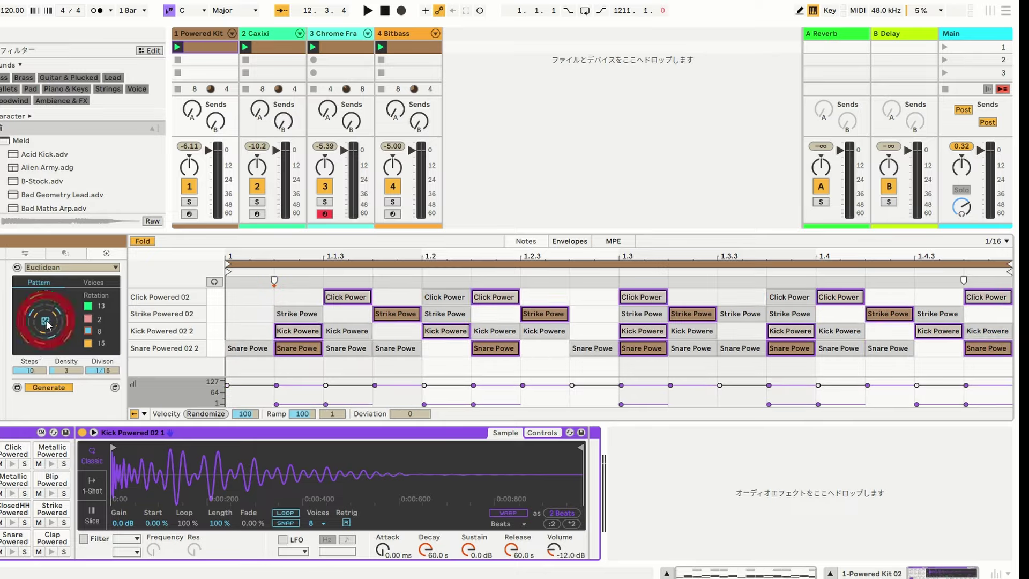
{"action": "left_click", "coordinate": [46, 322]}
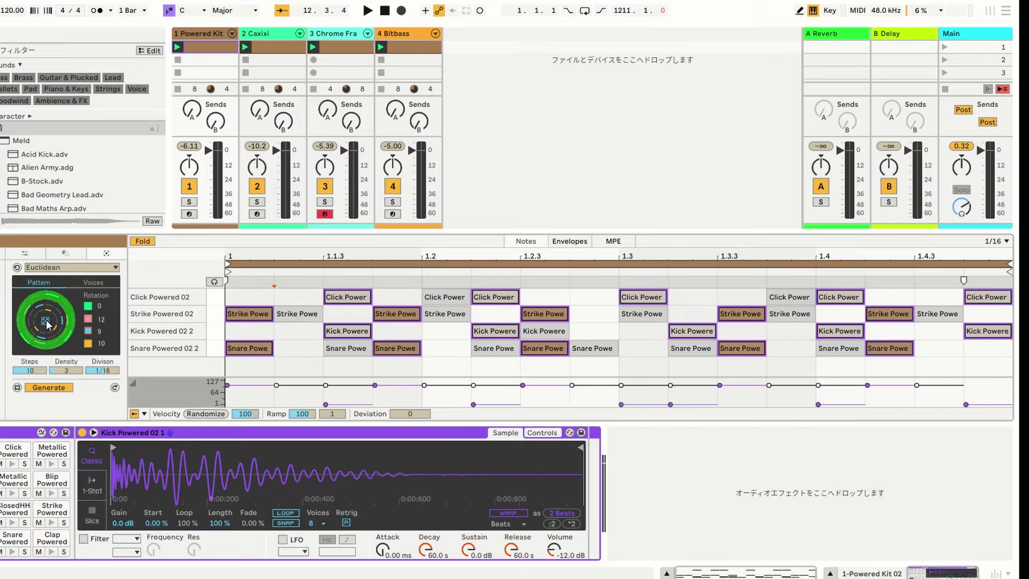